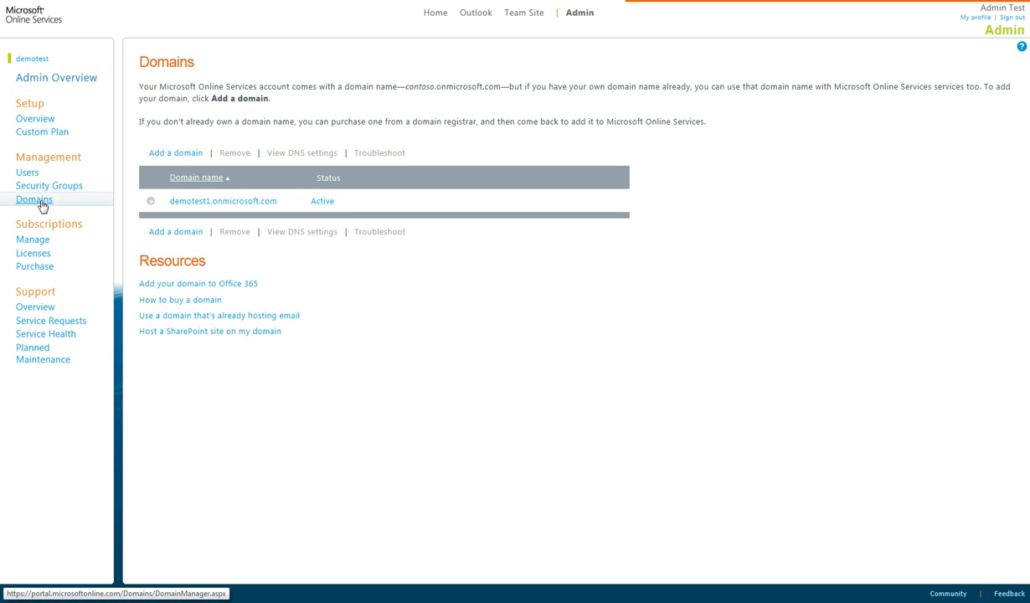
- Start the Add a domain wizard and enter insecurityinc.info as the domain name
click(175, 154)
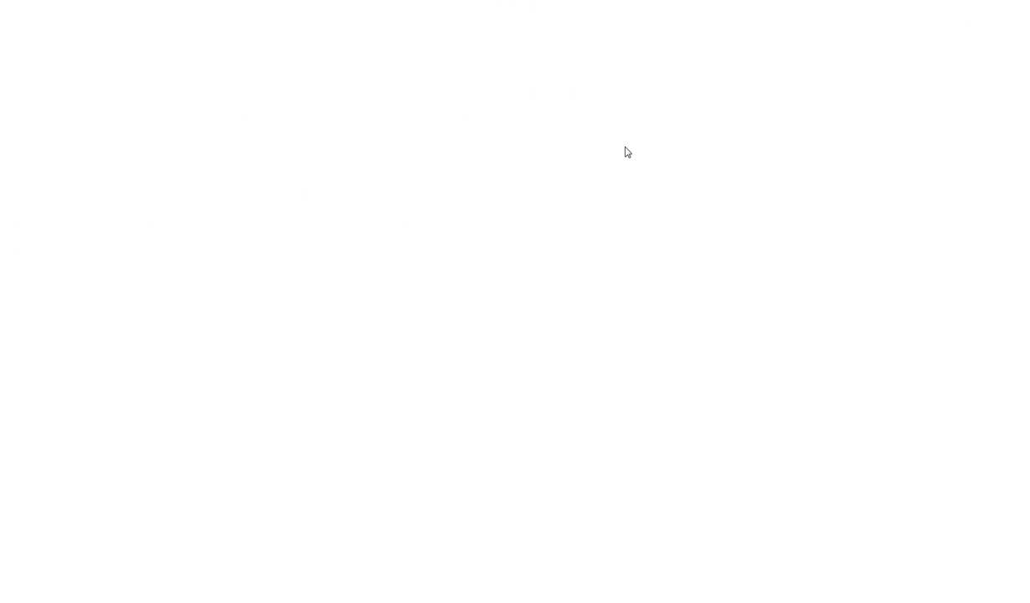
text(insecurityinc.info)
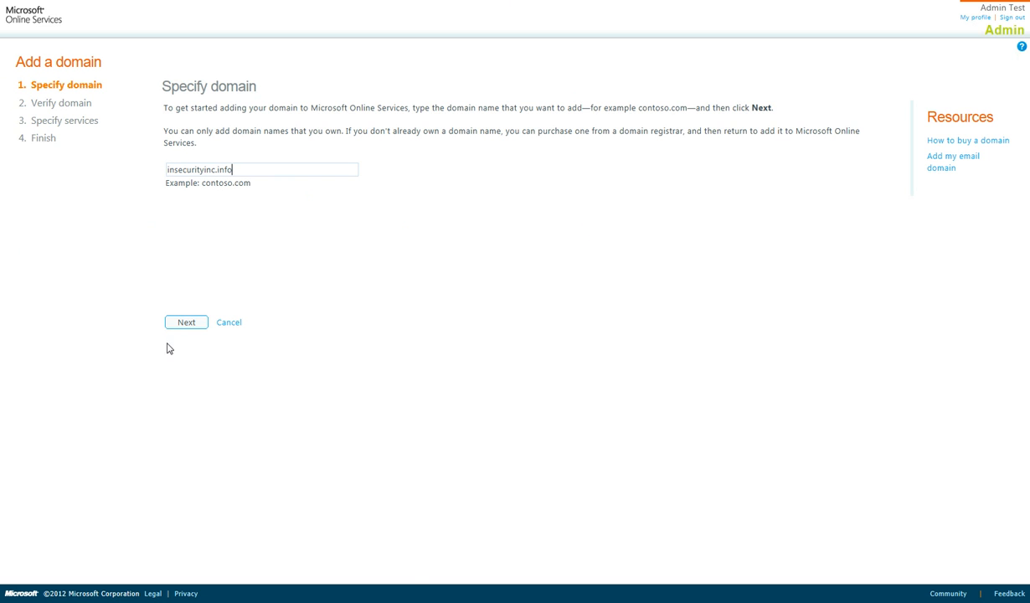
- Continue to Verify domain and show the Go Daddy instructions for adding the TXT record
click(187, 324)
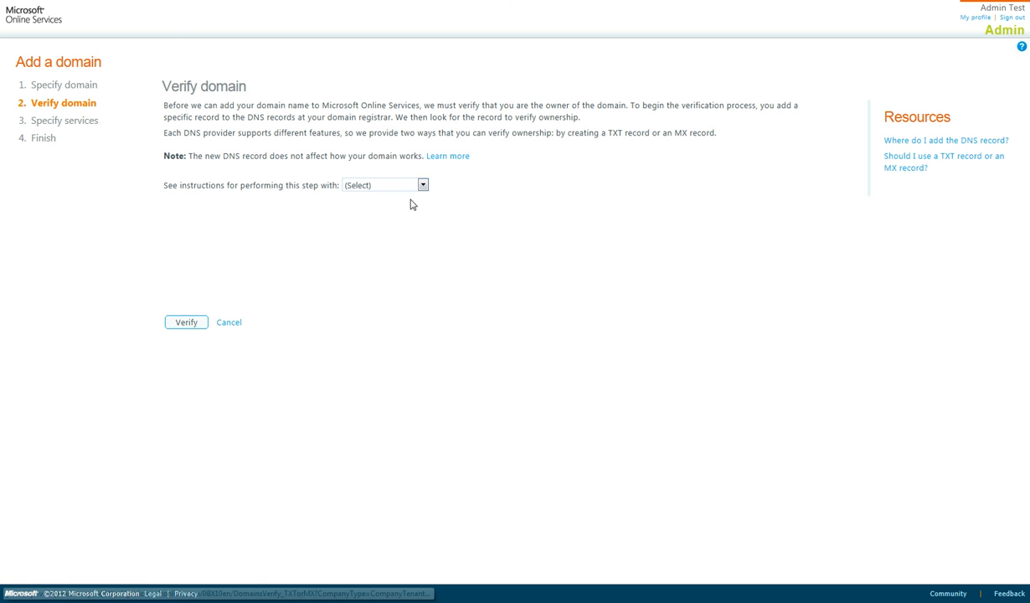
click(422, 185)
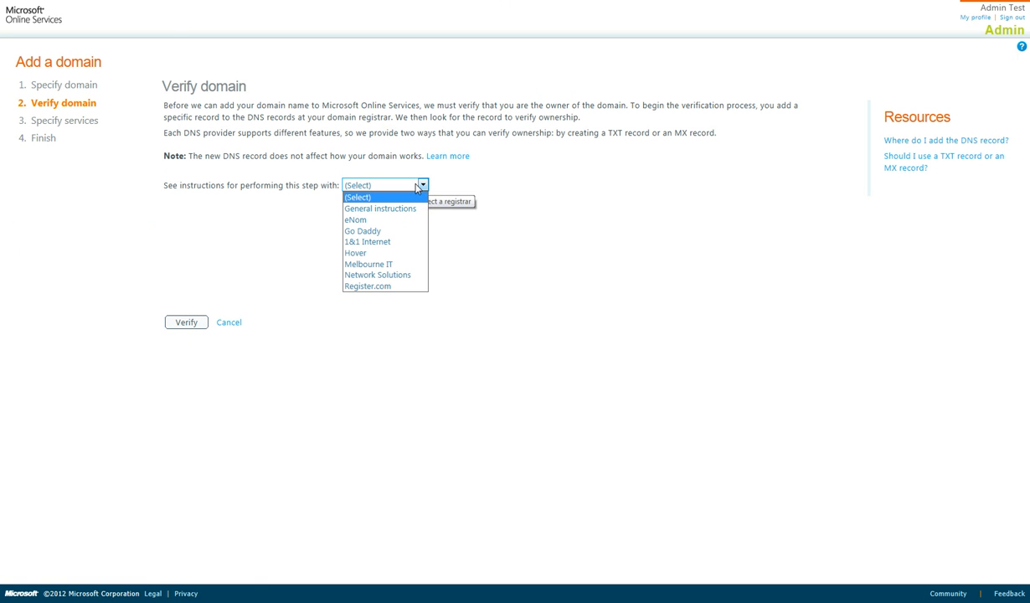
click(378, 231)
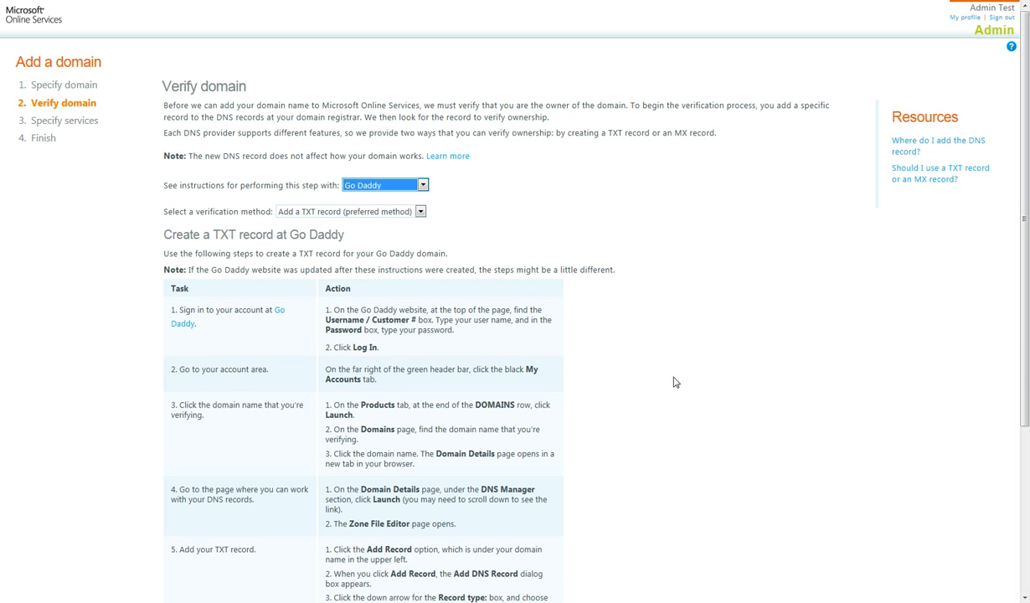
click(653, 358)
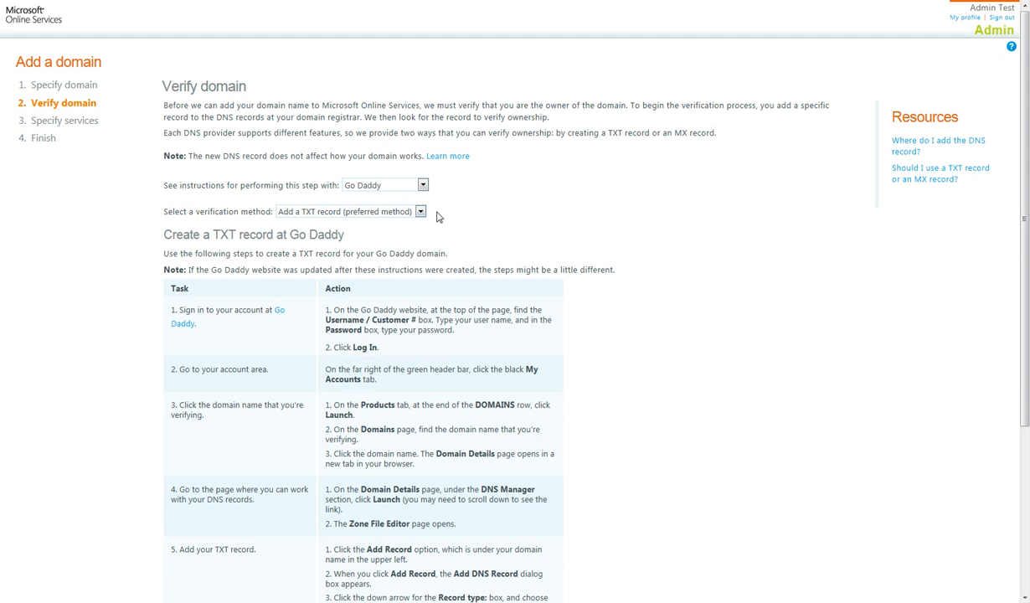
scroll(609, 386, down, 1)
- Copy the value MS=ms12303261 from step 5 and switch to the GoDaddy zone editor tab
scroll(609, 386, down, 5)
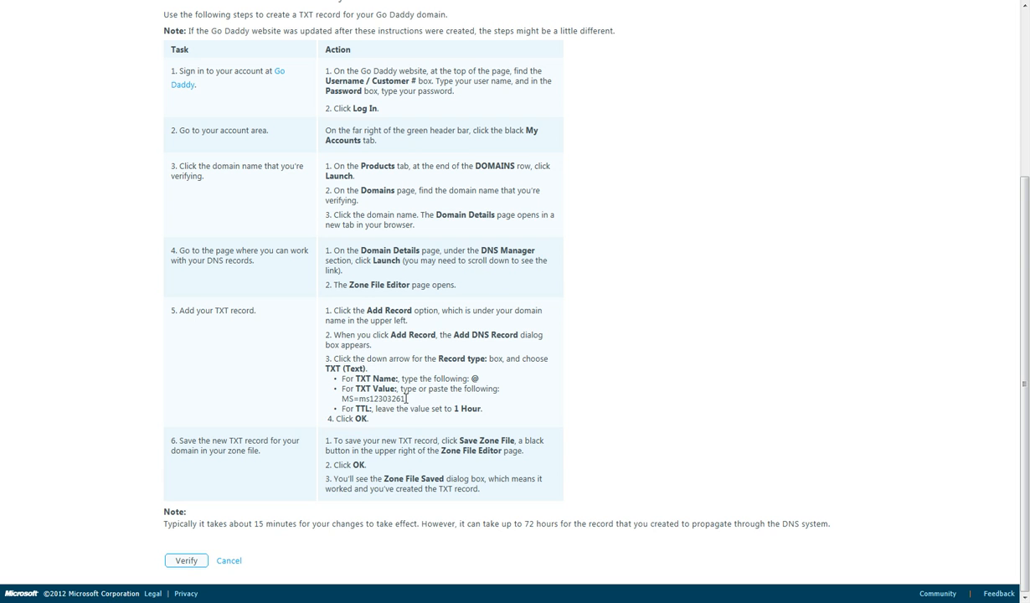
drag(406, 398, 341, 398)
key(ctrl+c)
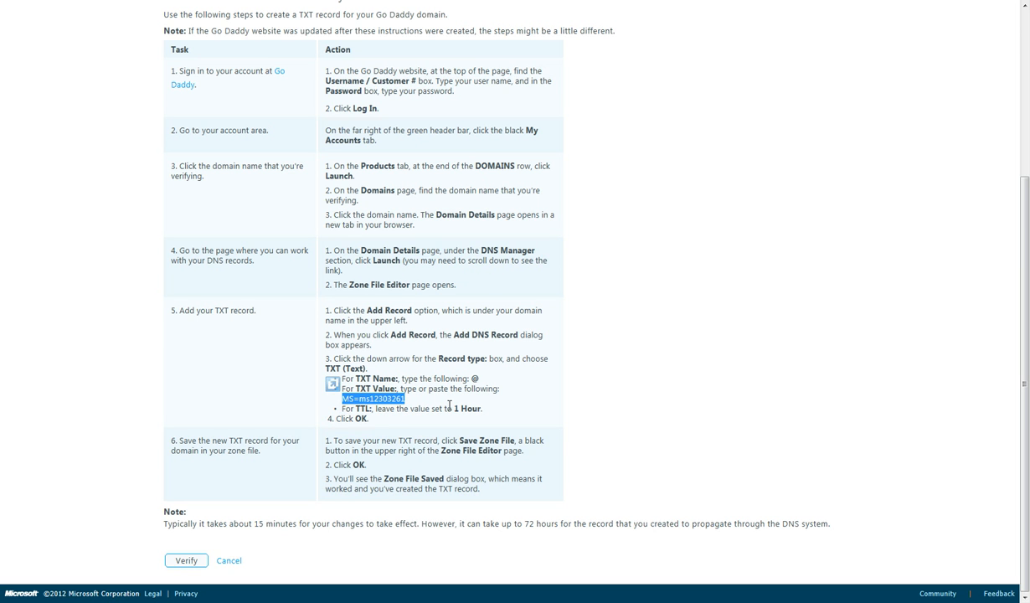
key(ctrl+Tab)
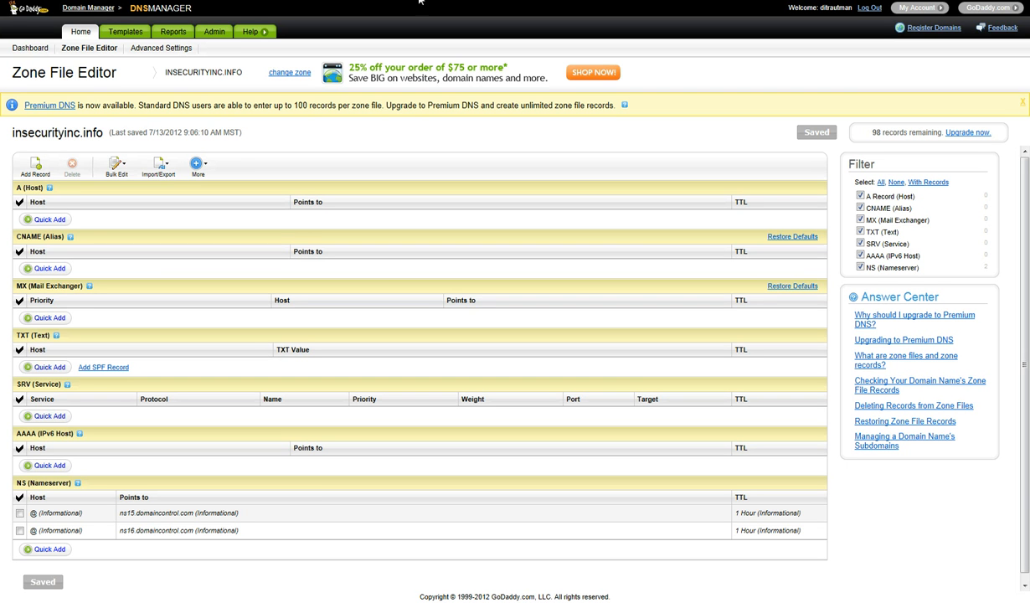
- Add and save a TXT record with host @ and value MS=ms12303261, then return to Office 365
click(45, 368)
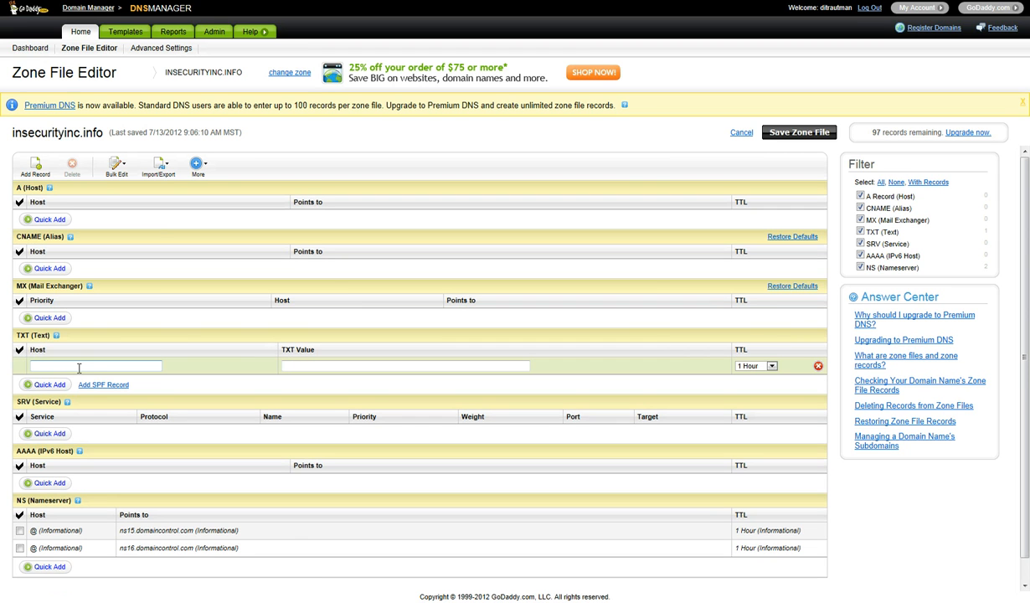
text(@)
click(327, 368)
key(ctrl+v)
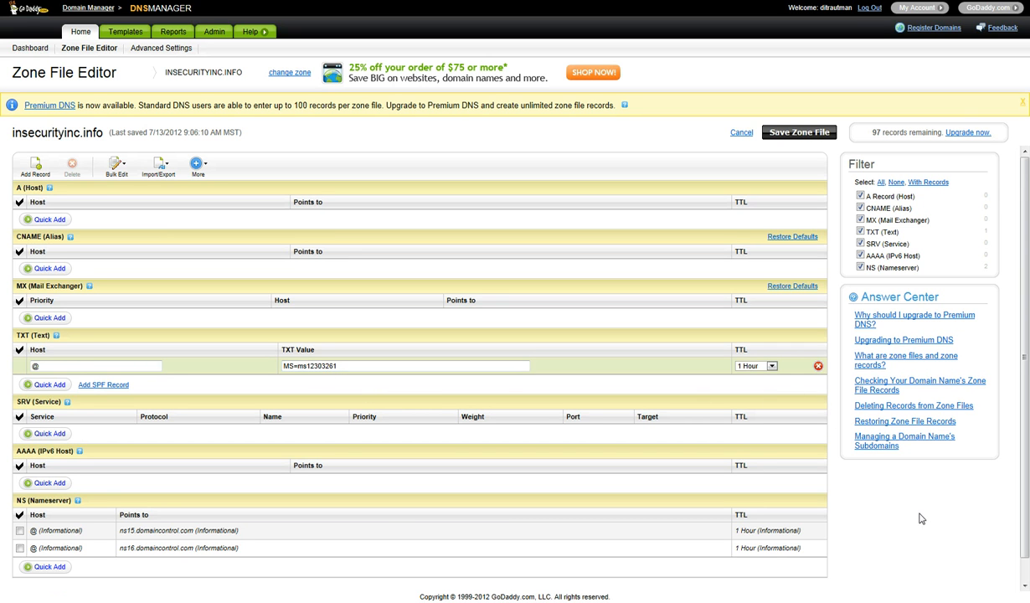
scroll(920, 519, down, 1)
click(83, 574)
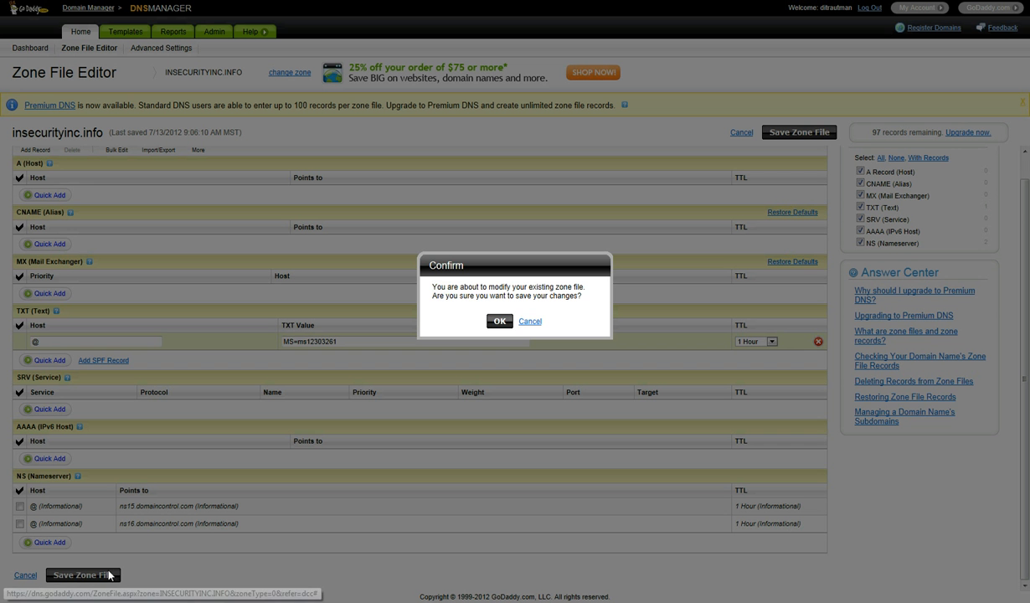
click(498, 320)
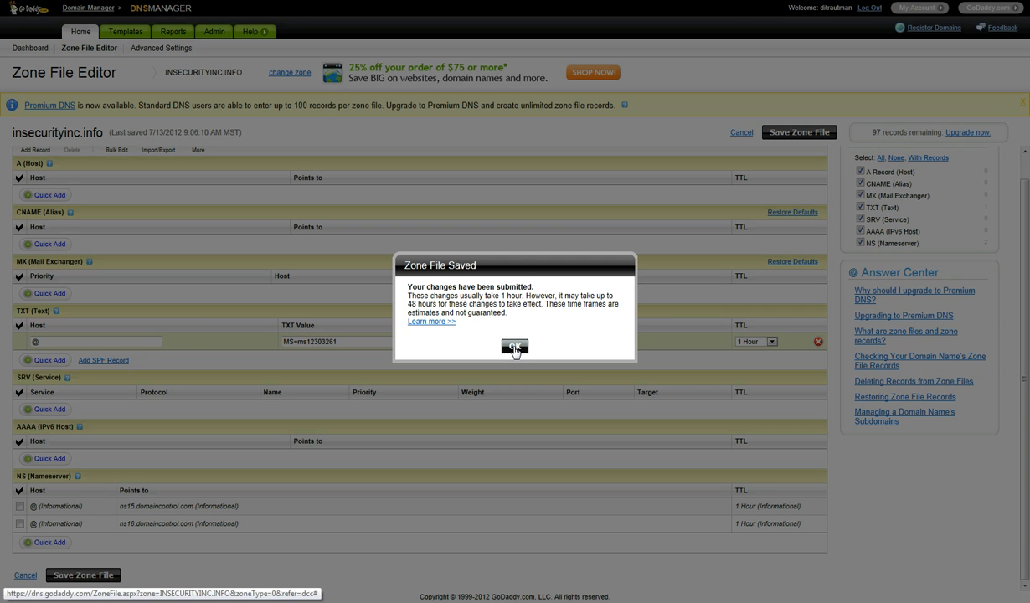
click(514, 347)
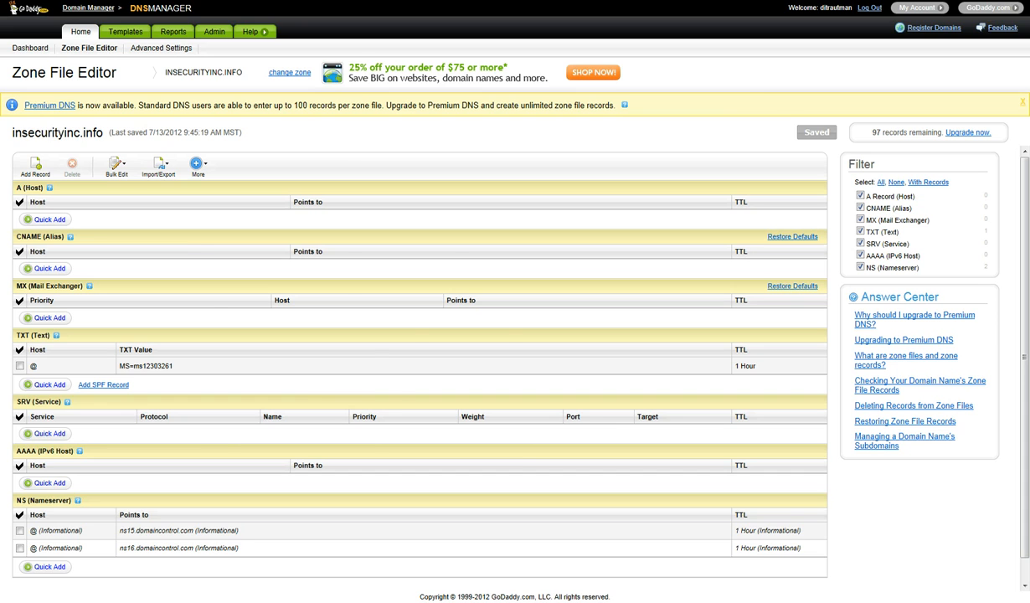
key(ctrl+Tab)
click(586, 431)
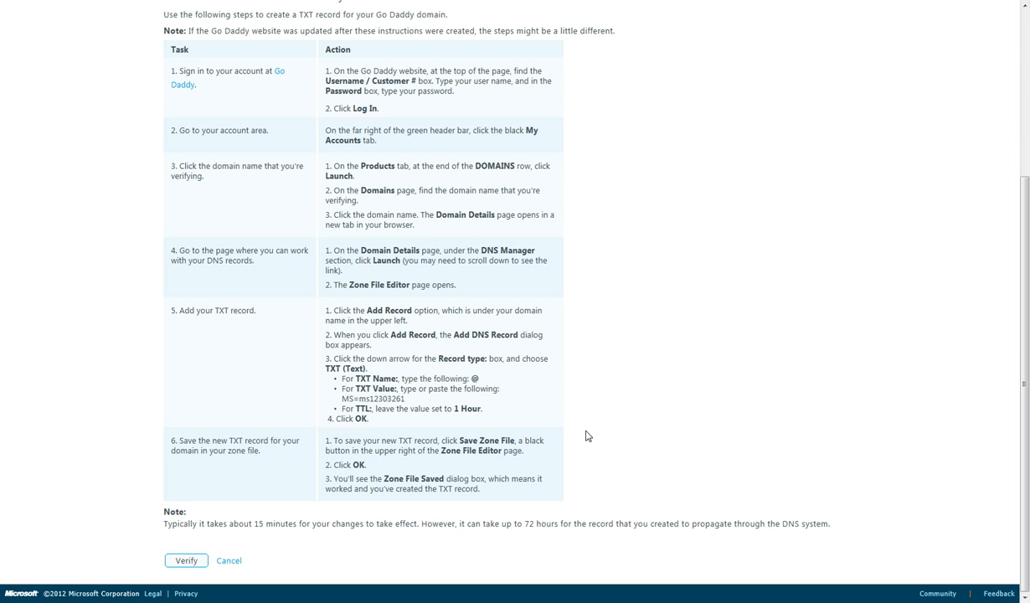
- Verify insecurityinc.info and select Exchange Online and Lync Online, leaving SharePoint Online unticked
click(186, 563)
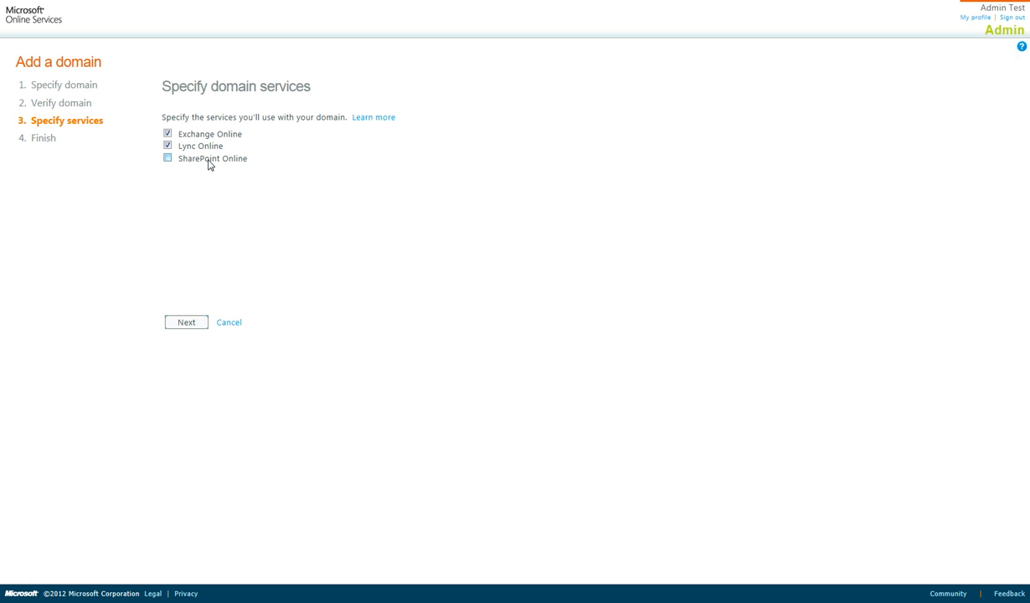
click(167, 158)
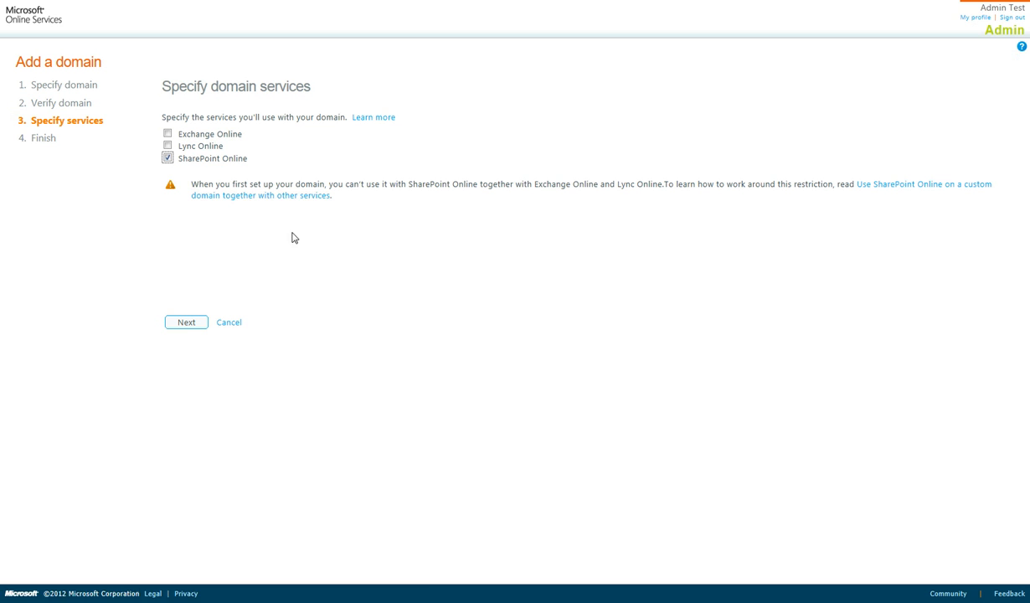
click(167, 146)
click(167, 134)
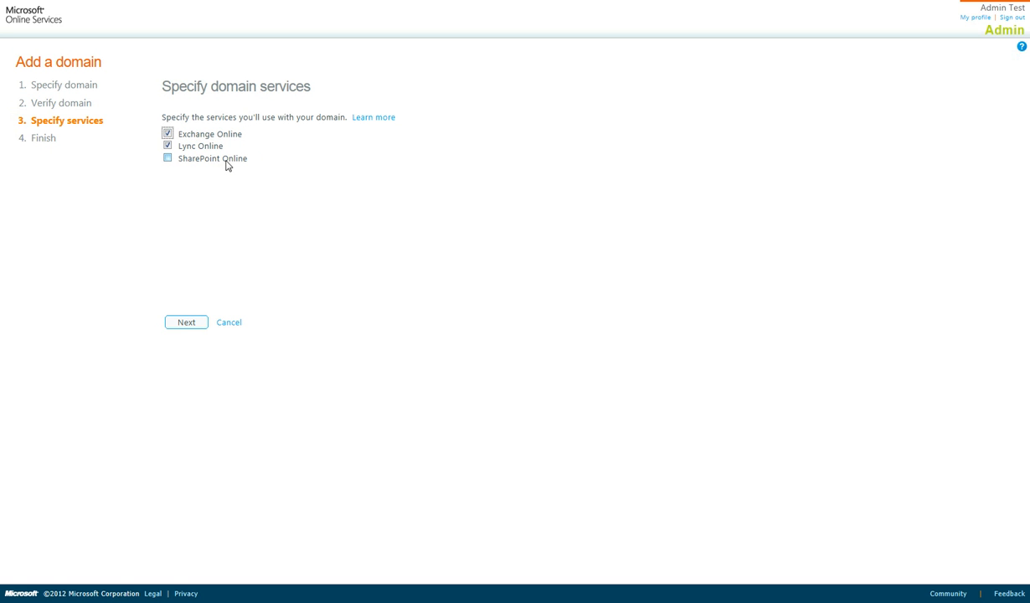
- Continue the wizard to list the DNS records required for Exchange and Lync
click(186, 324)
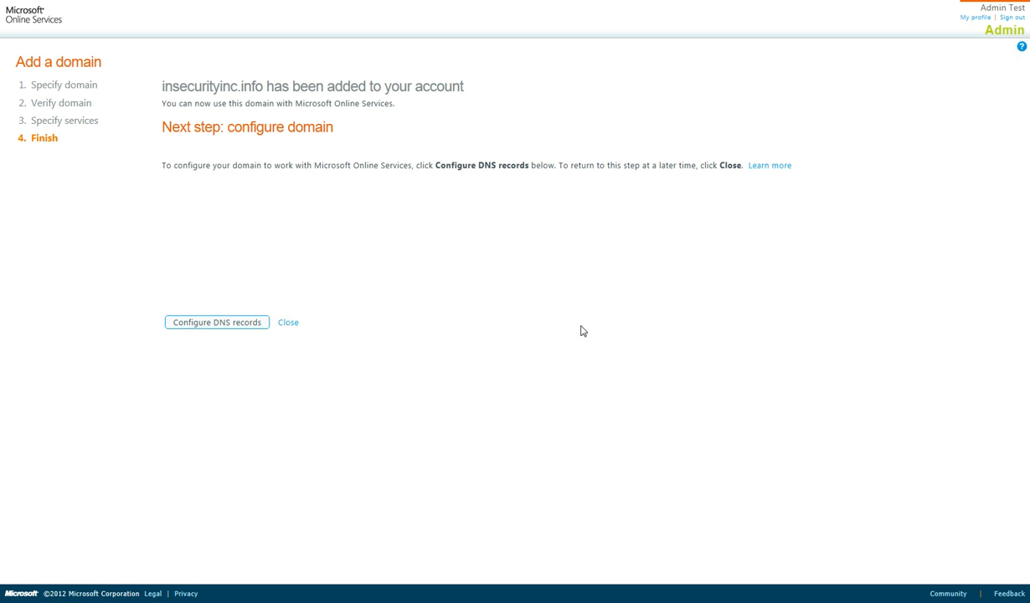
click(214, 329)
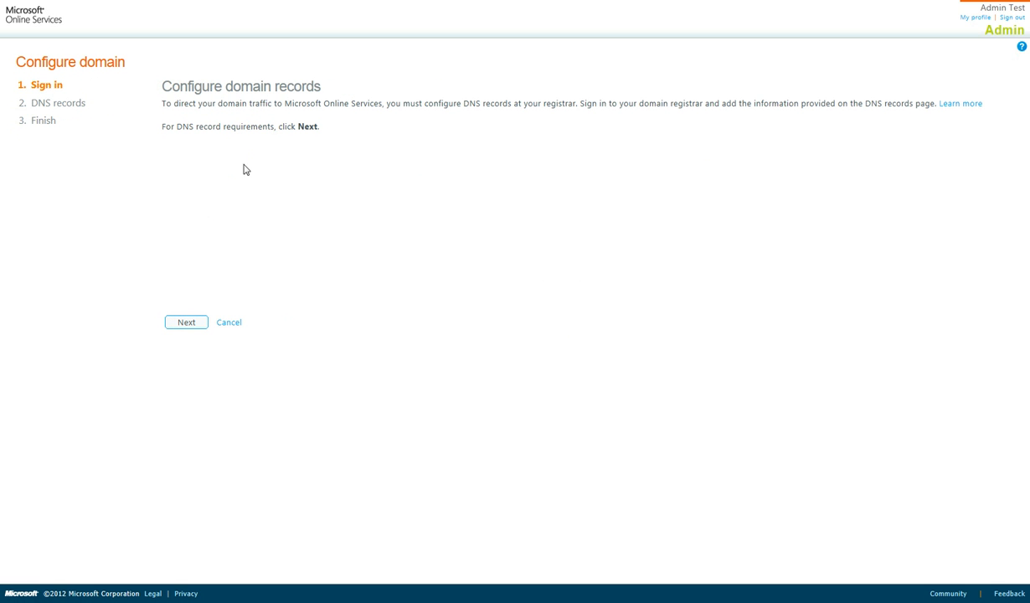
click(184, 322)
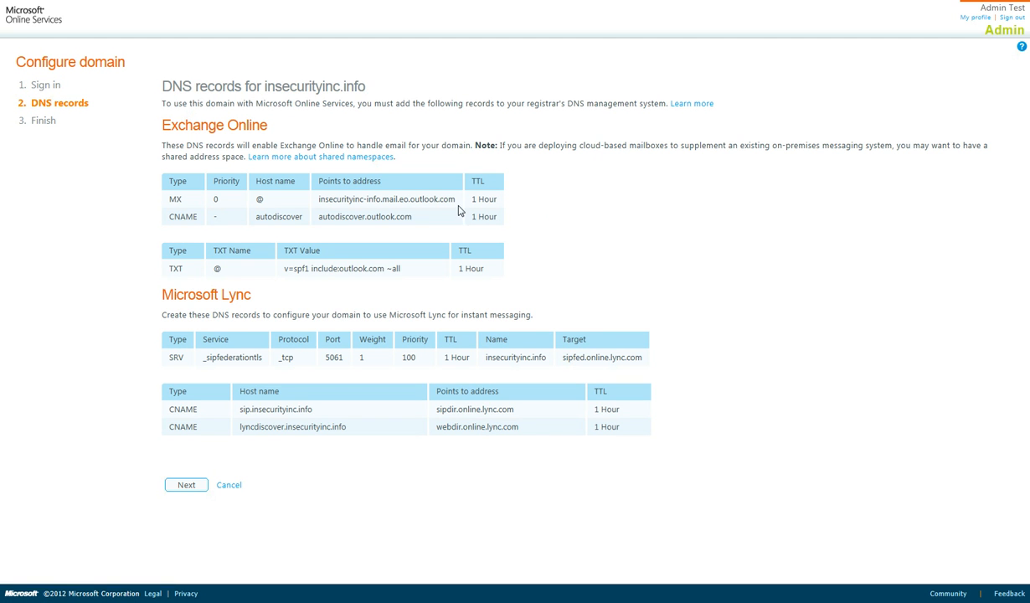
- Copy the MX record's Points-to address and switch to the GoDaddy zone editor
drag(456, 199, 340, 202)
key(ctrl+c)
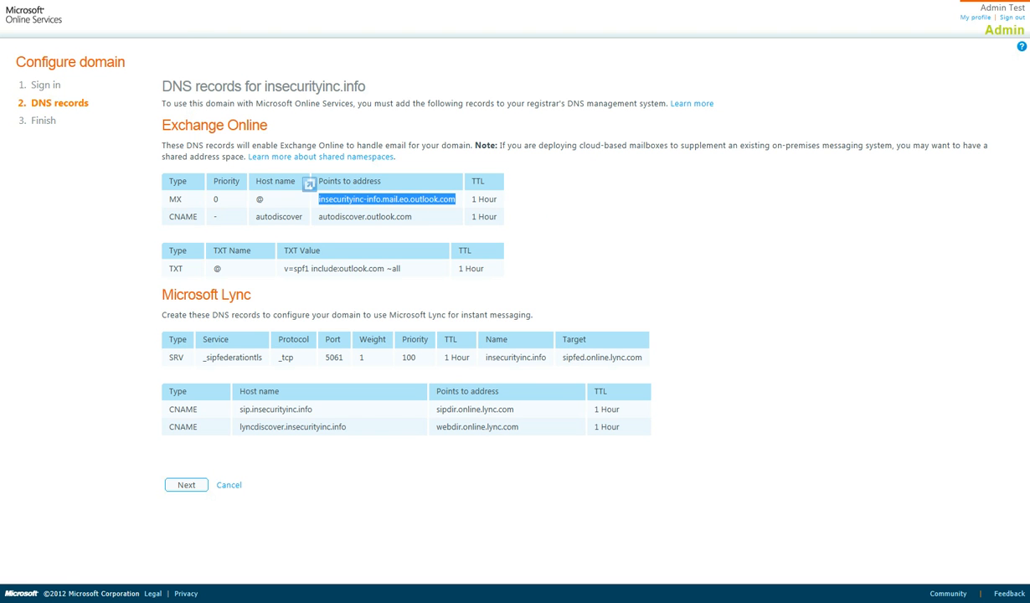
key(ctrl+Tab)
mouse_move(71, 239)
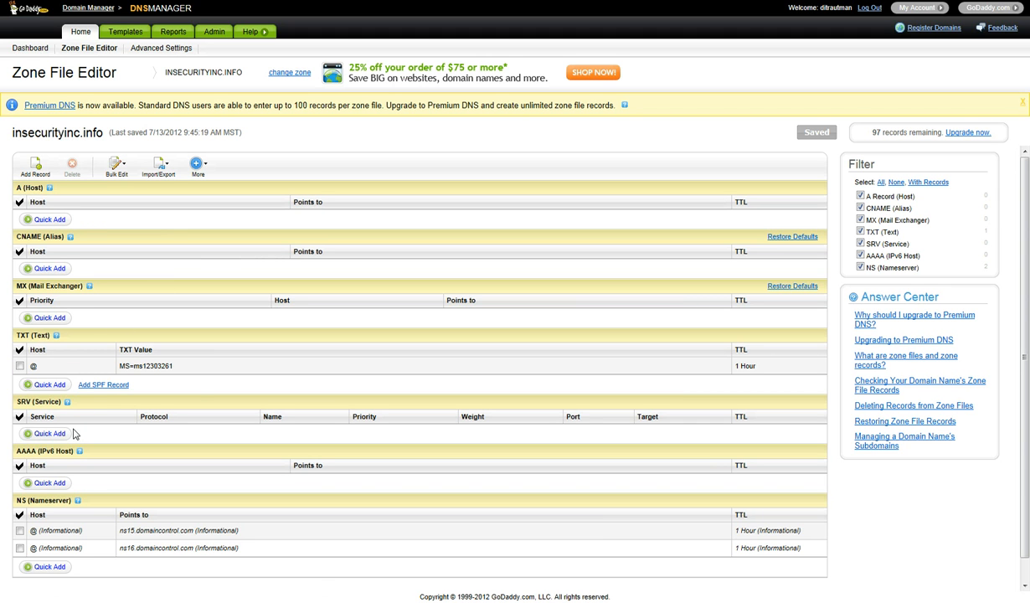
- Add an MX record with priority 0, host @, pointing to insecurityinc-info.mail.eo.outlook.com
click(50, 317)
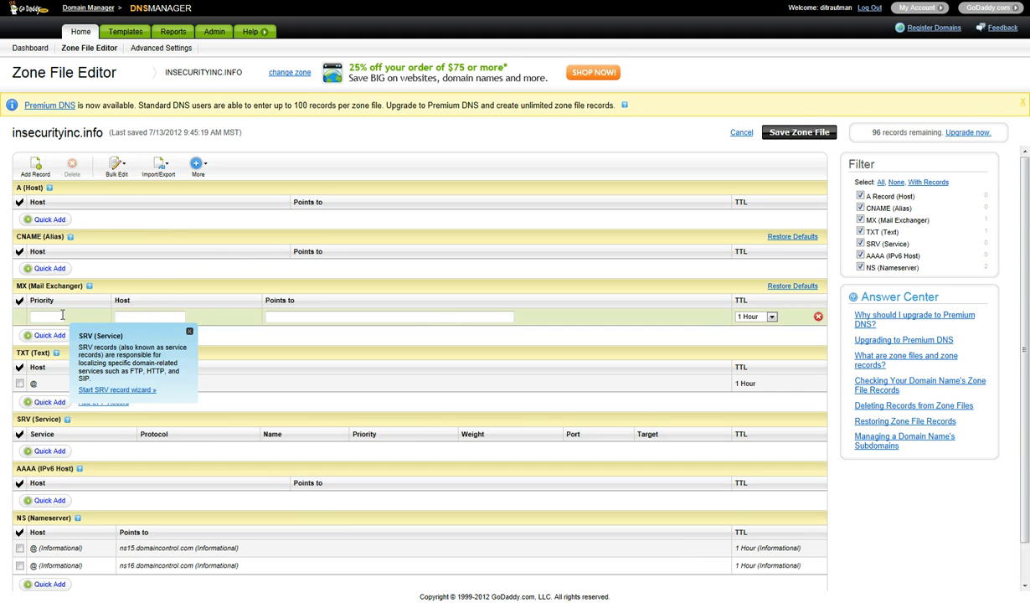
text(0)
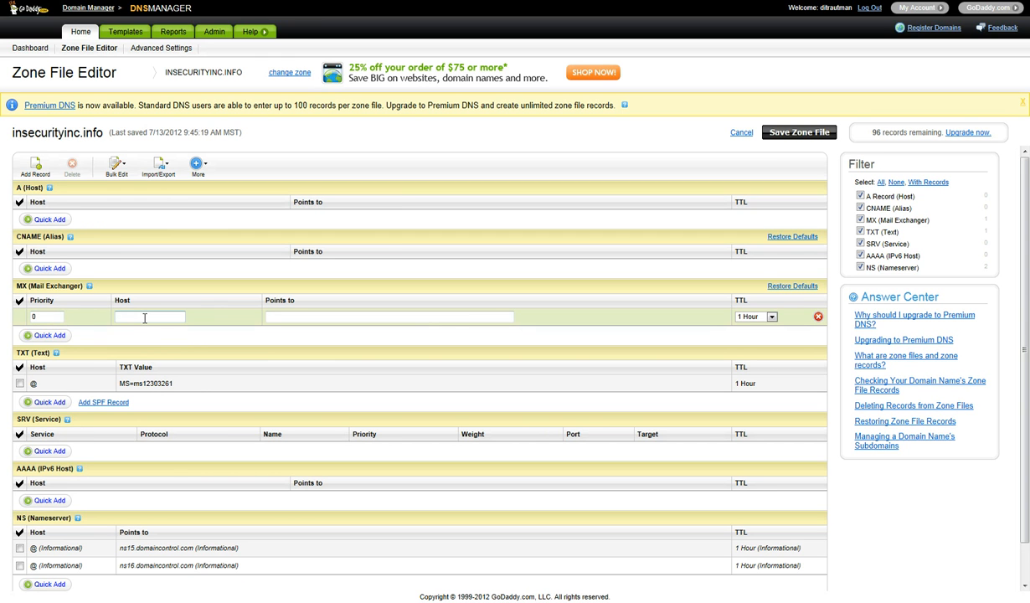
text(@)
click(293, 315)
key(ctrl+v)
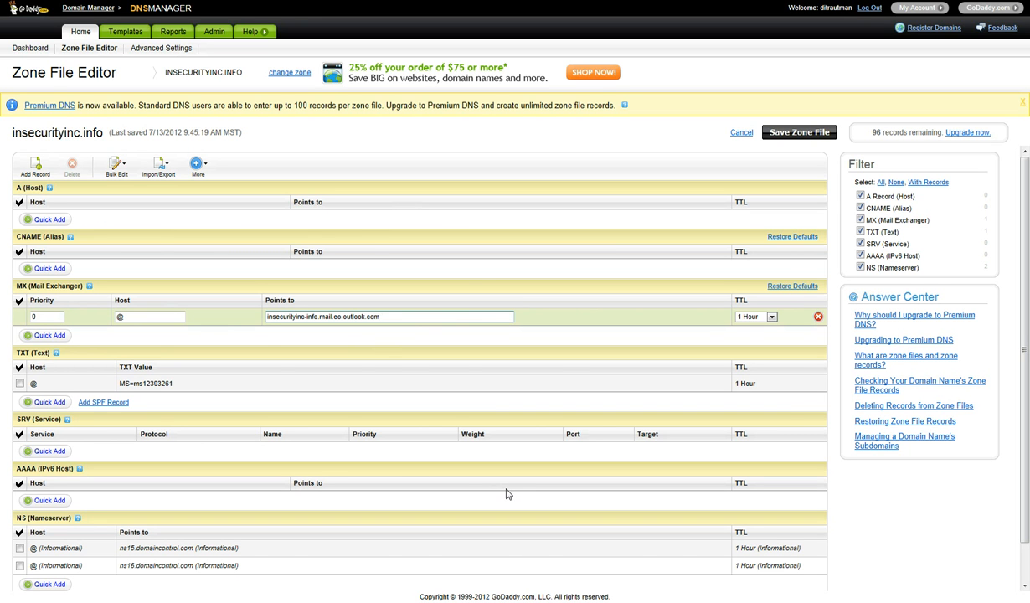
click(402, 2)
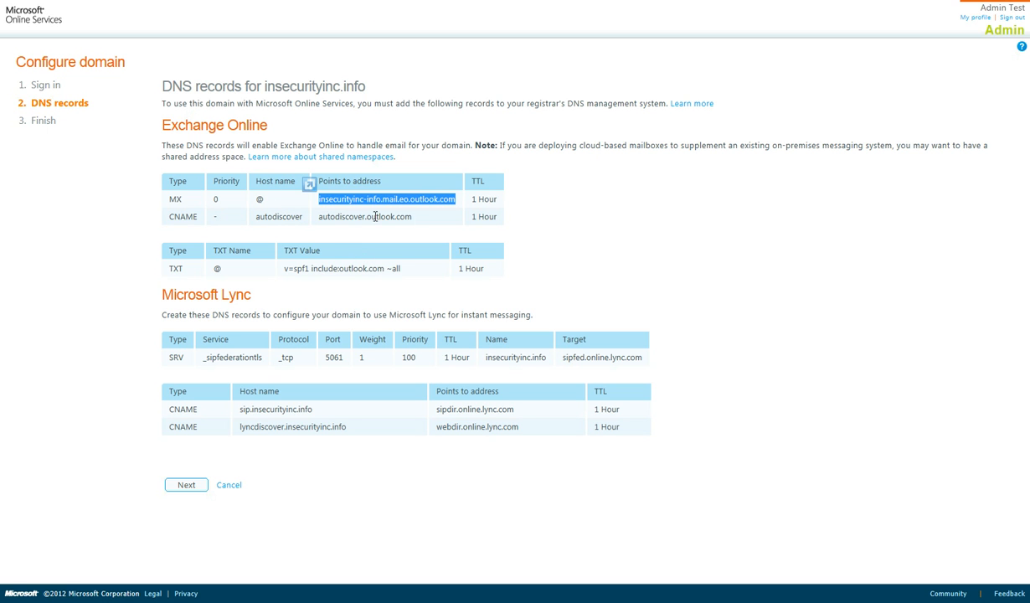
- Copy autodiscover.outlook.com and add a CNAME record with host autodiscover pointing to it
drag(410, 216, 334, 218)
key(ctrl+c)
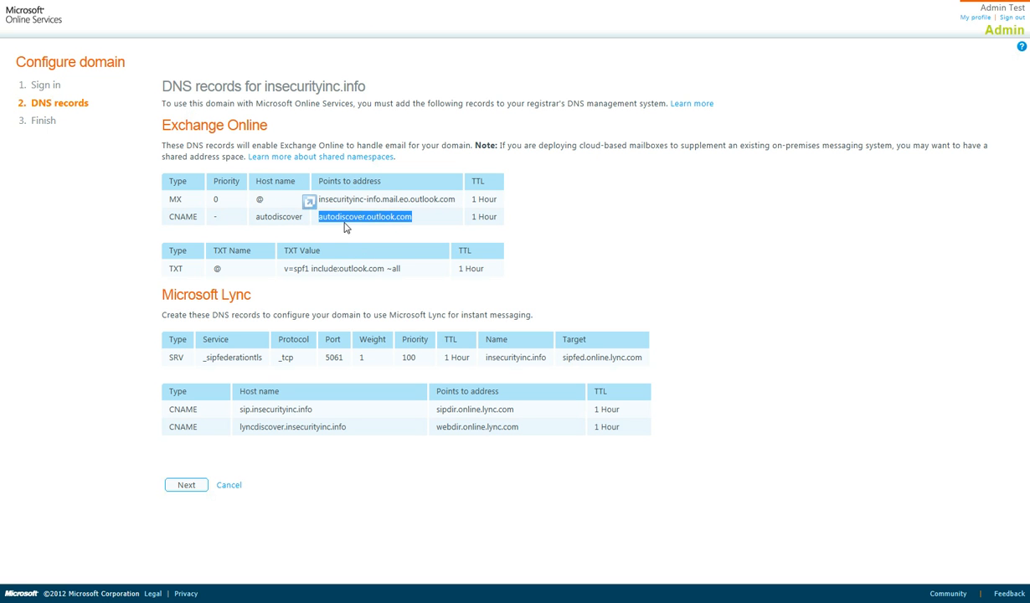
click(349, 3)
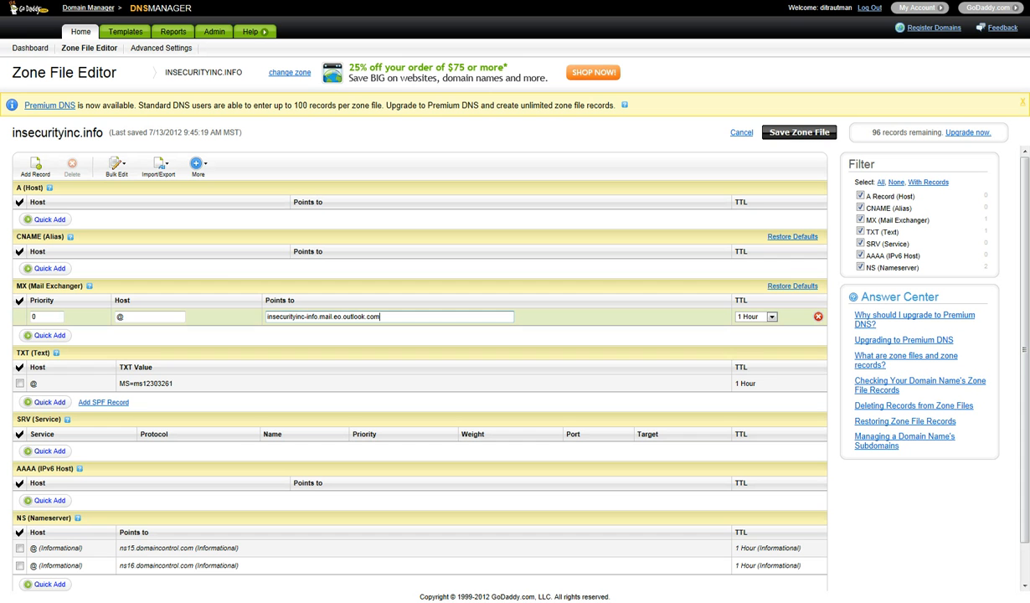
click(41, 271)
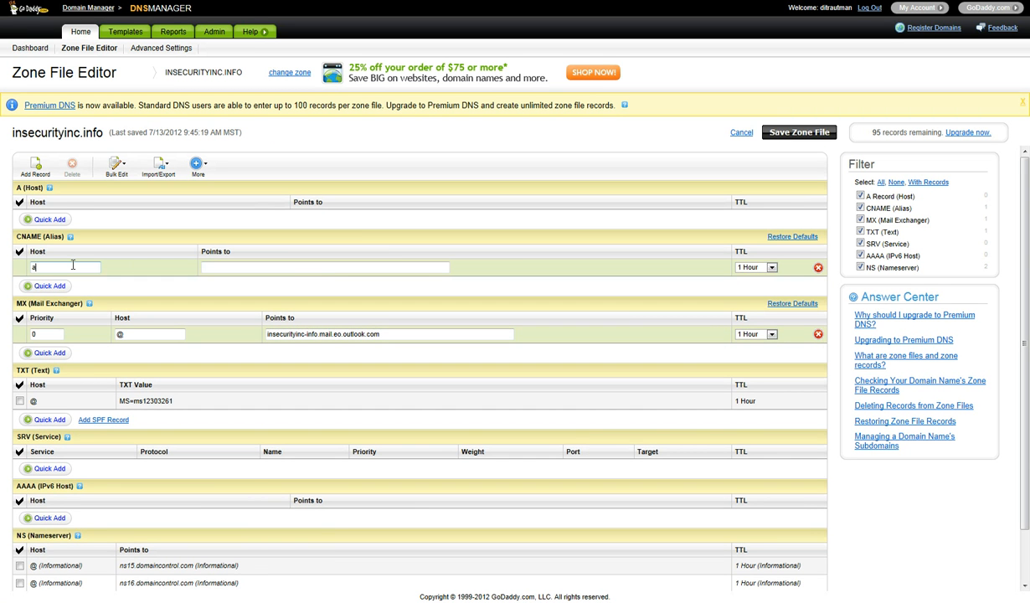
text(autodiscover)
key(Tab)
key(ctrl+v)
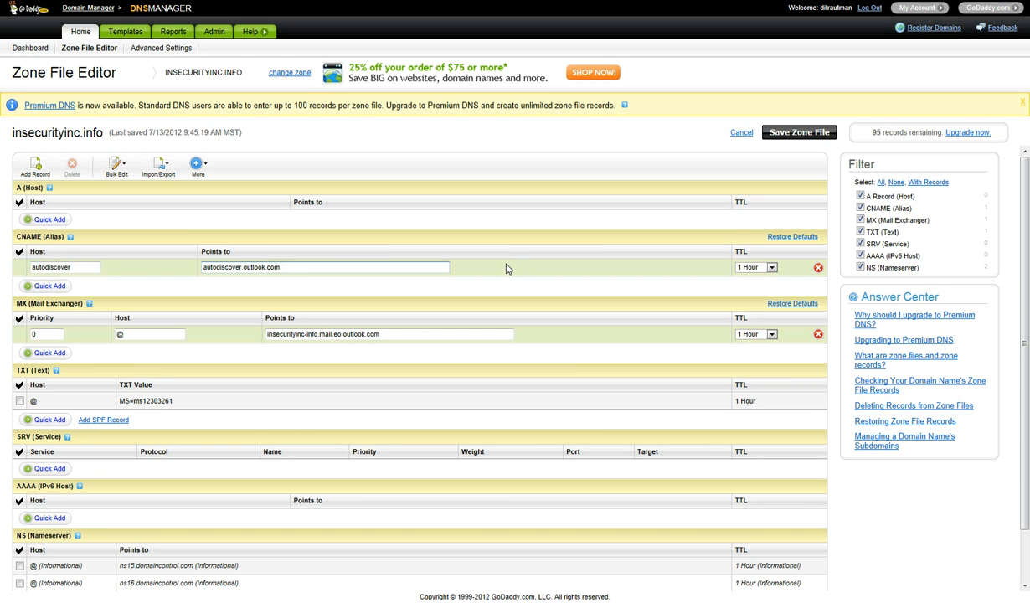
click(416, 2)
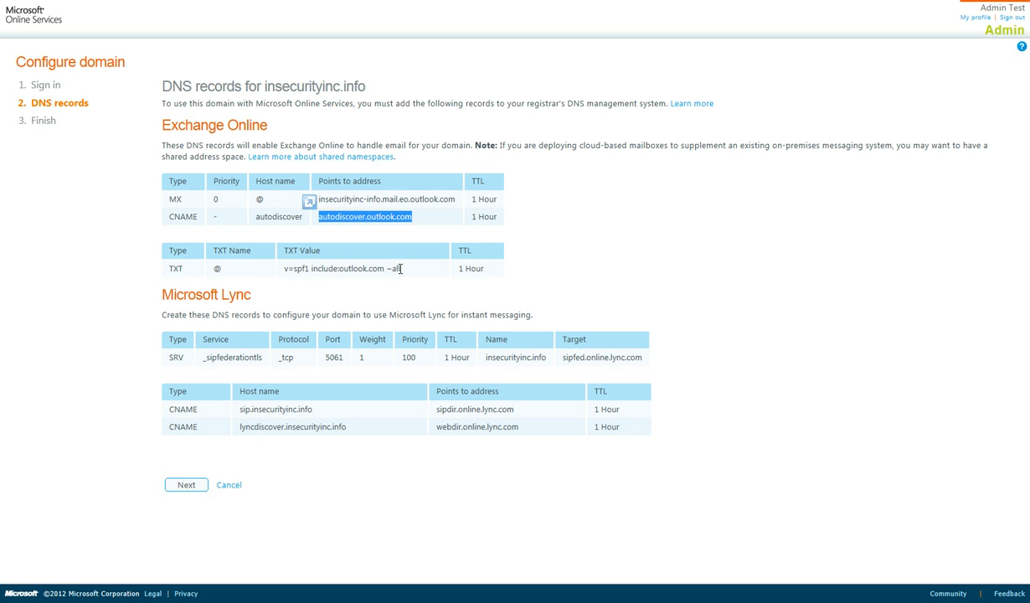
- Copy the SPF value and add a TXT record with host @ and value v=spf1 include:outlook.com ~all
drag(400, 269, 285, 272)
key(ctrl+c)
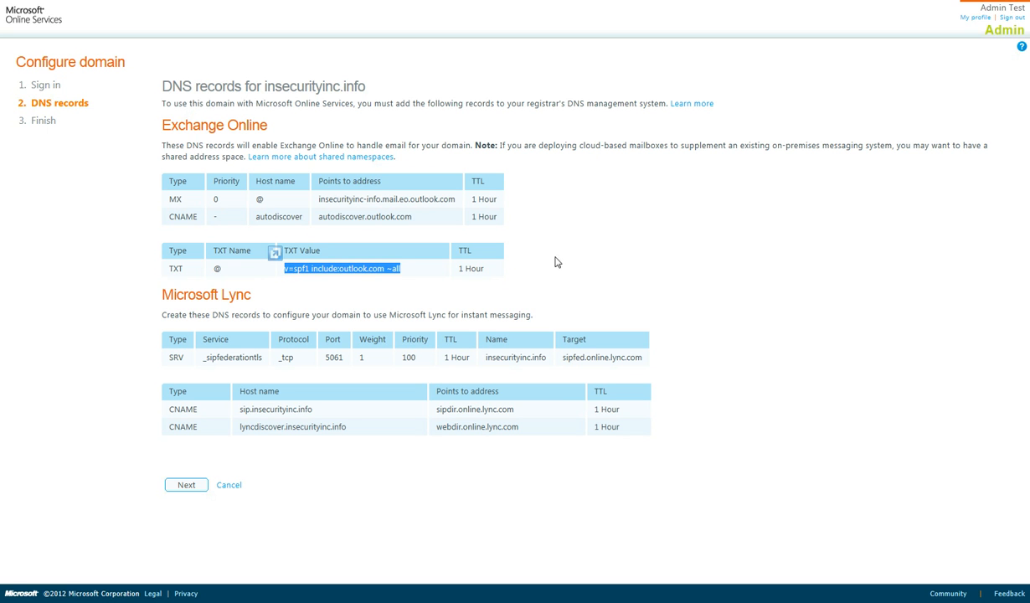
key(alt+Tab)
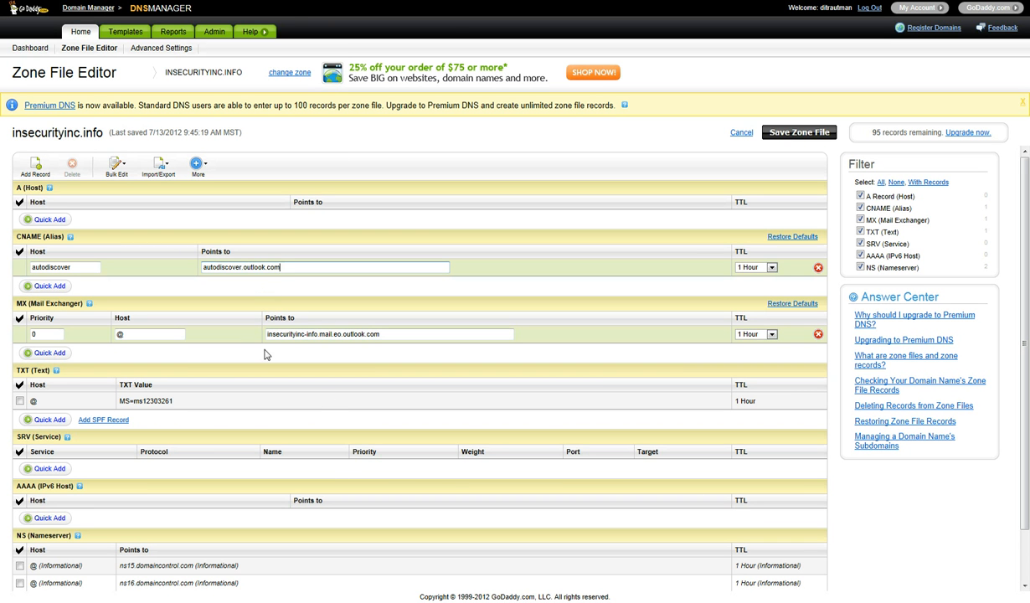
click(74, 417)
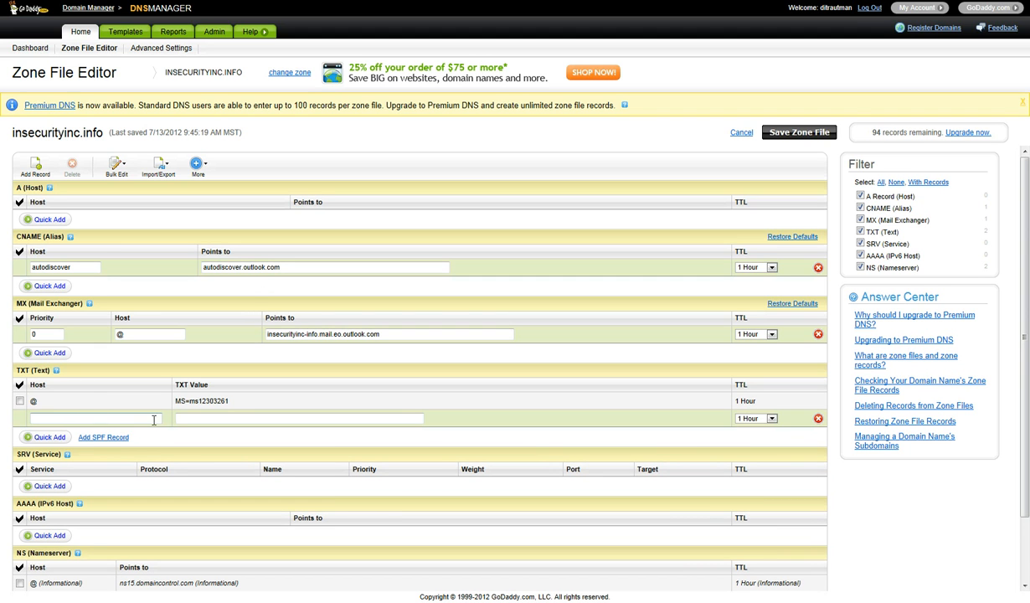
click(211, 419)
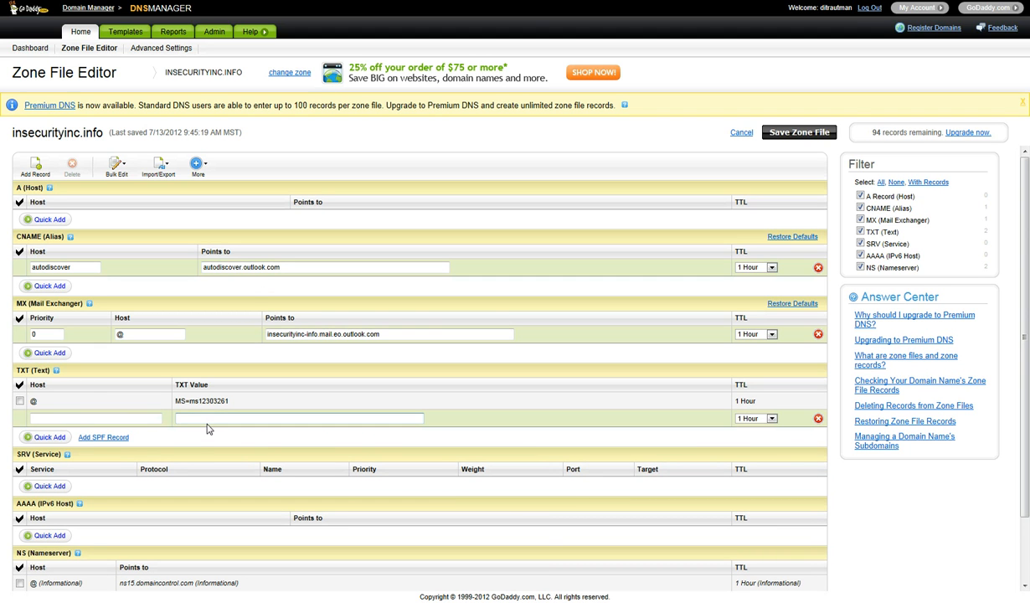
key(ctrl+v)
key(alt+Tab)
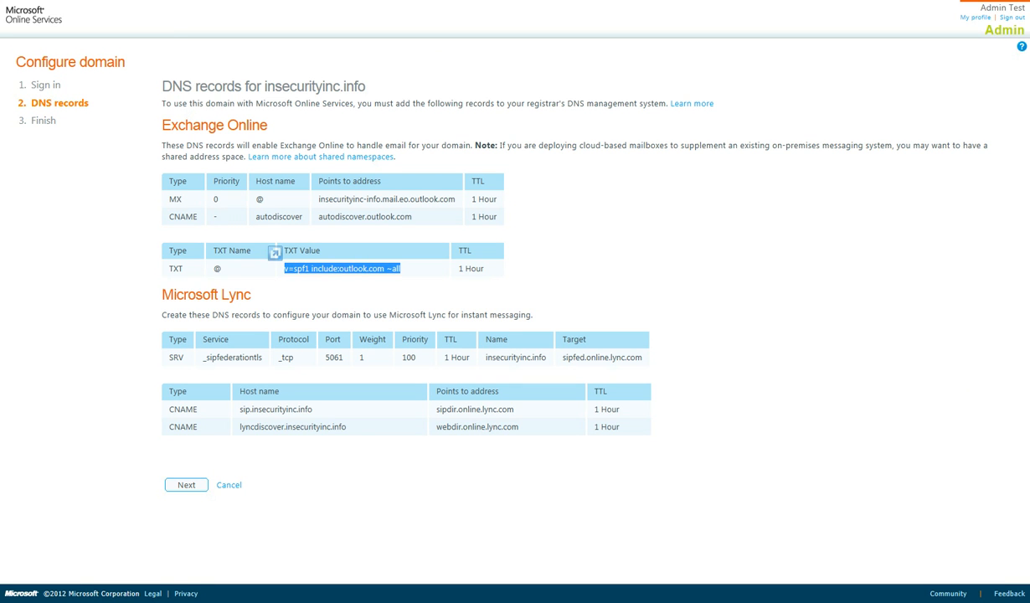
key(alt+Tab)
click(117, 417)
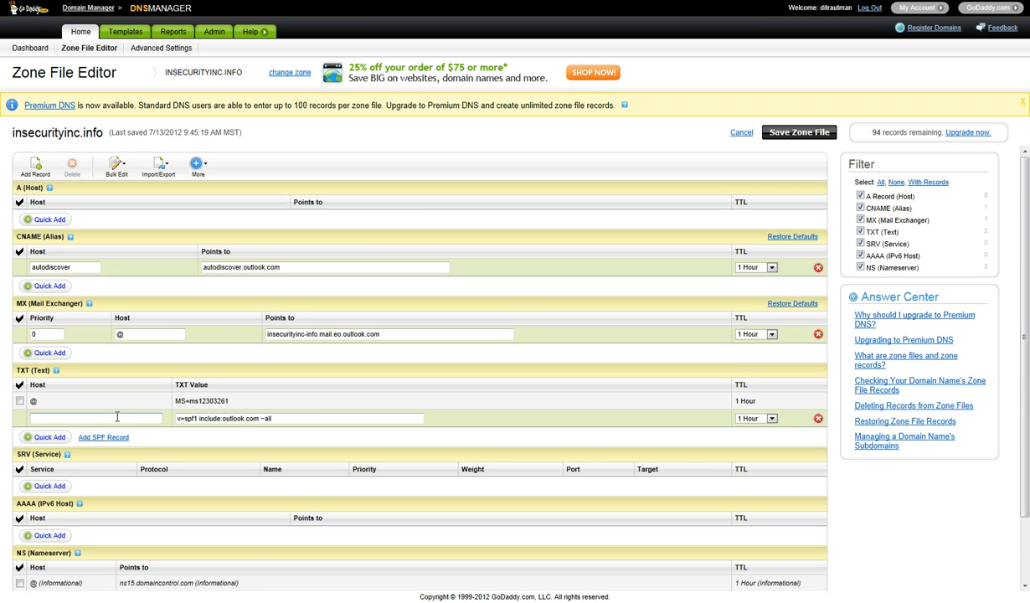
text(@)
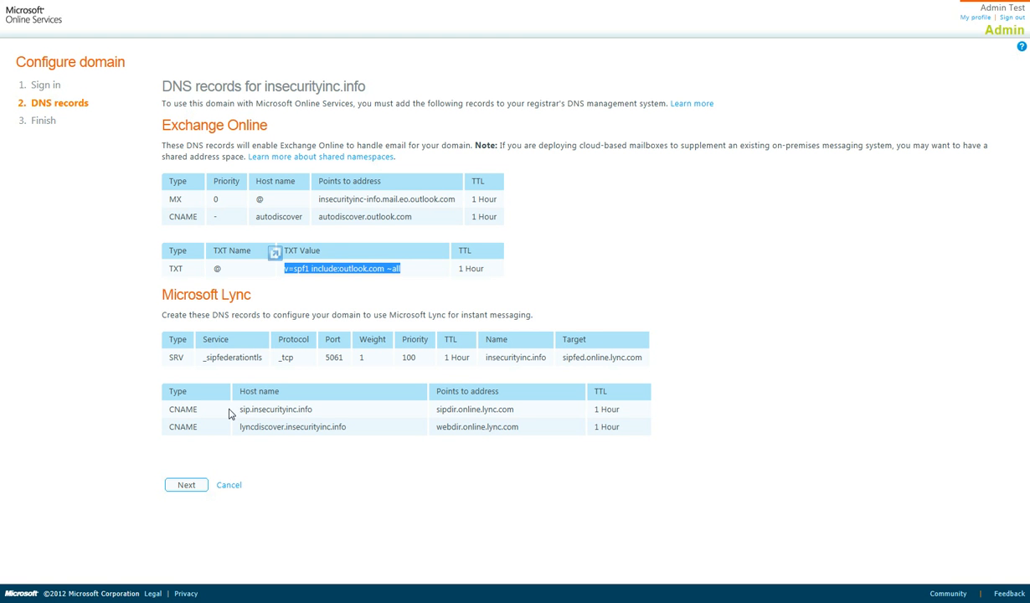
- Start a new SRV record with service _sipfederationtls and copy its protocol _tcp
drag(262, 357, 202, 360)
key(ctrl+c)
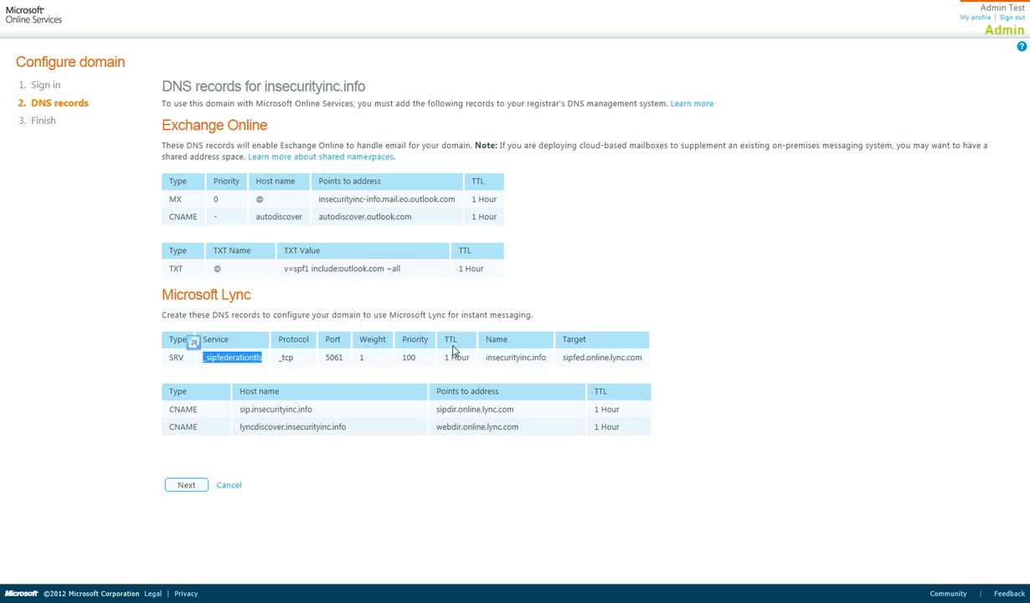
key(ctrl+Tab)
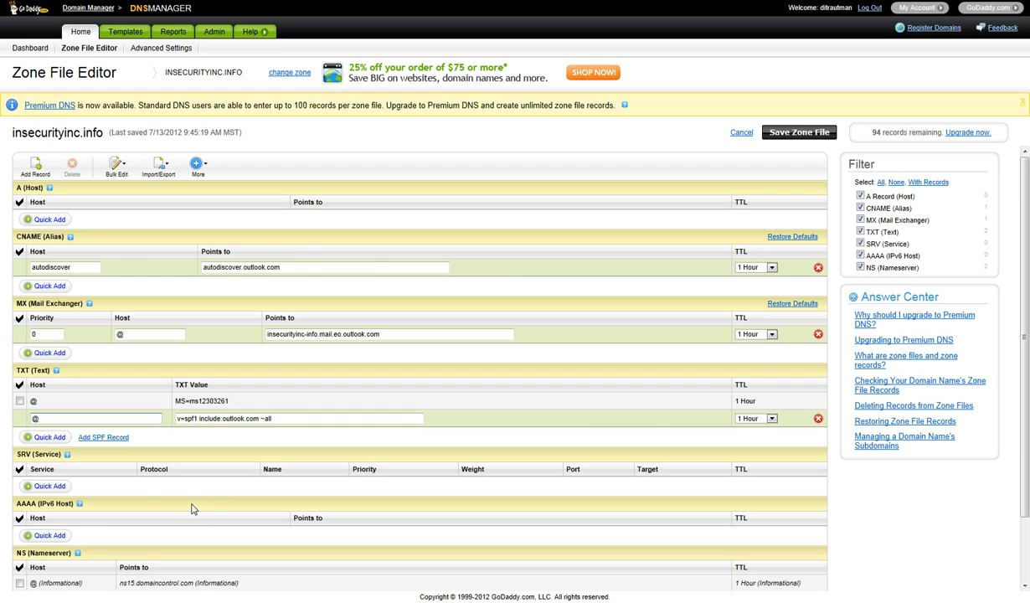
scroll(204, 503, down, 2)
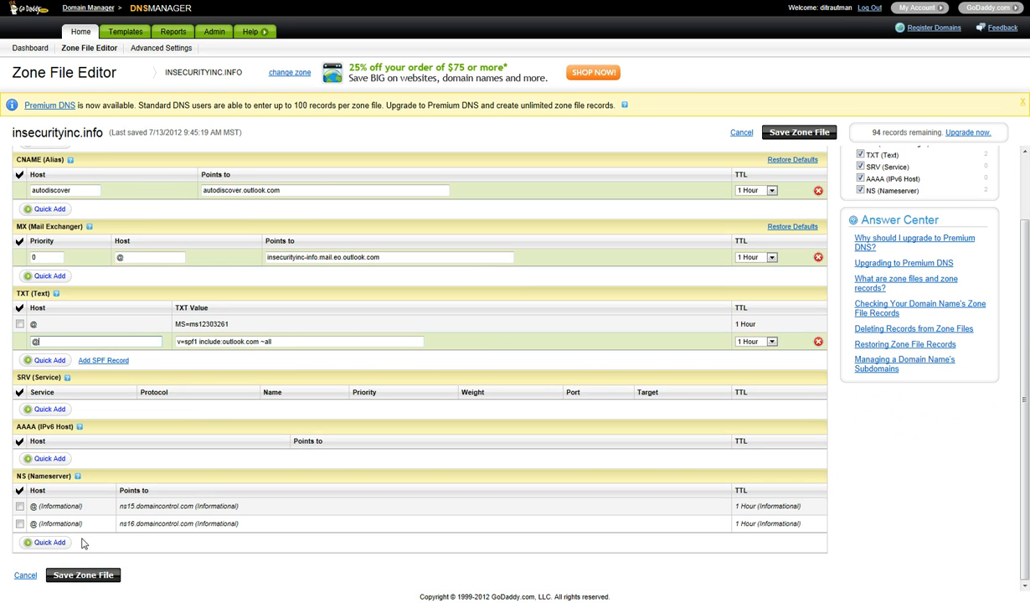
click(52, 410)
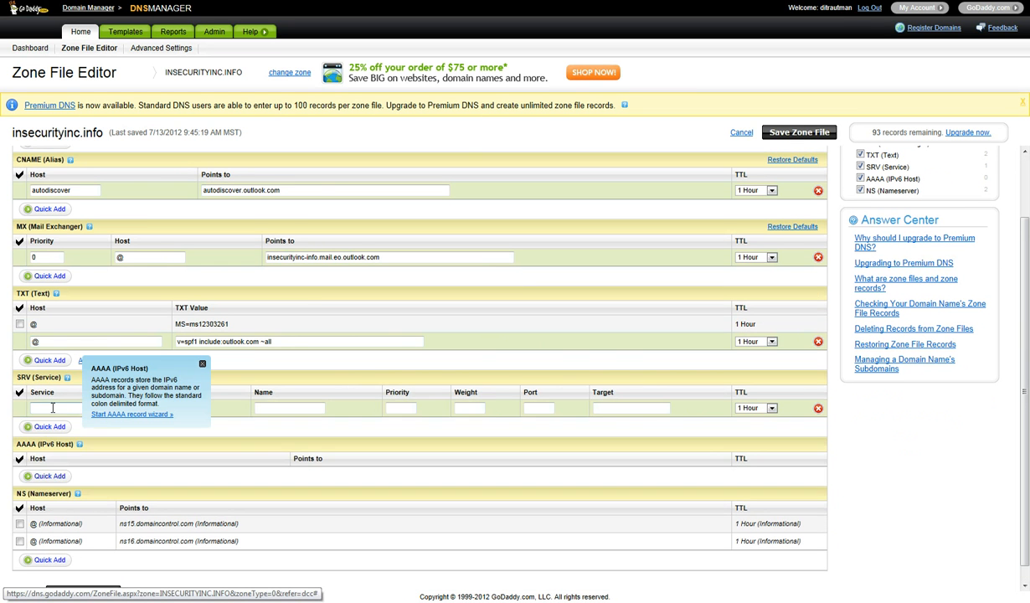
click(47, 409)
key(ctrl+v)
click(165, 408)
key(alt+Tab)
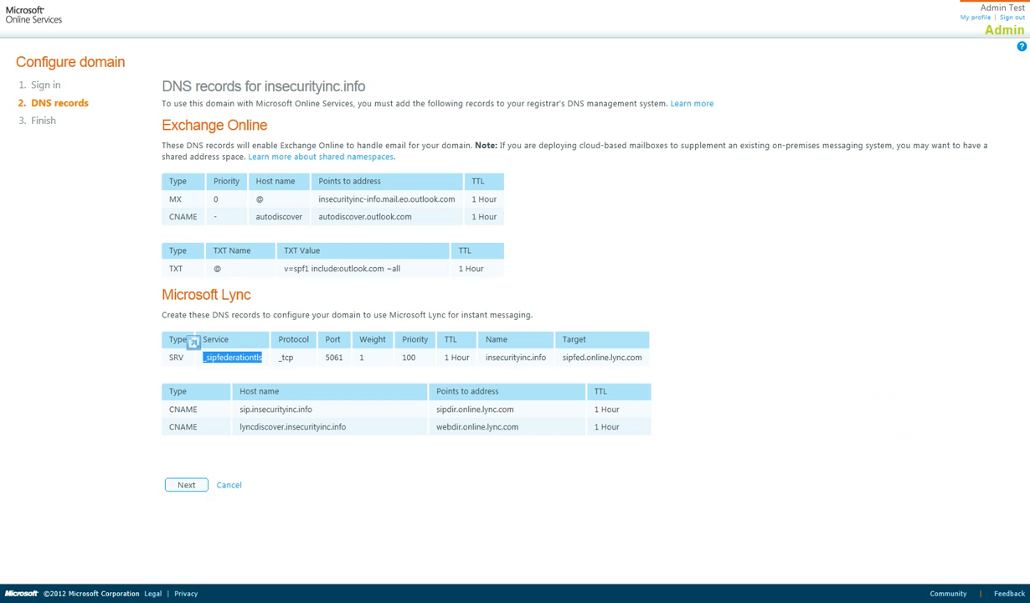
drag(277, 358, 343, 358)
key(alt+Tab)
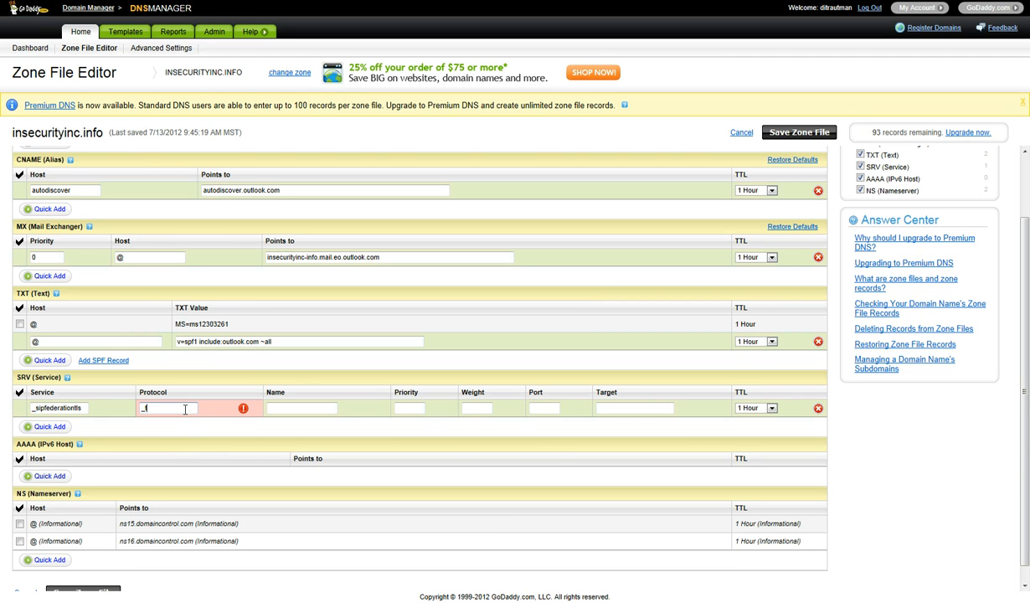
key(Tab)
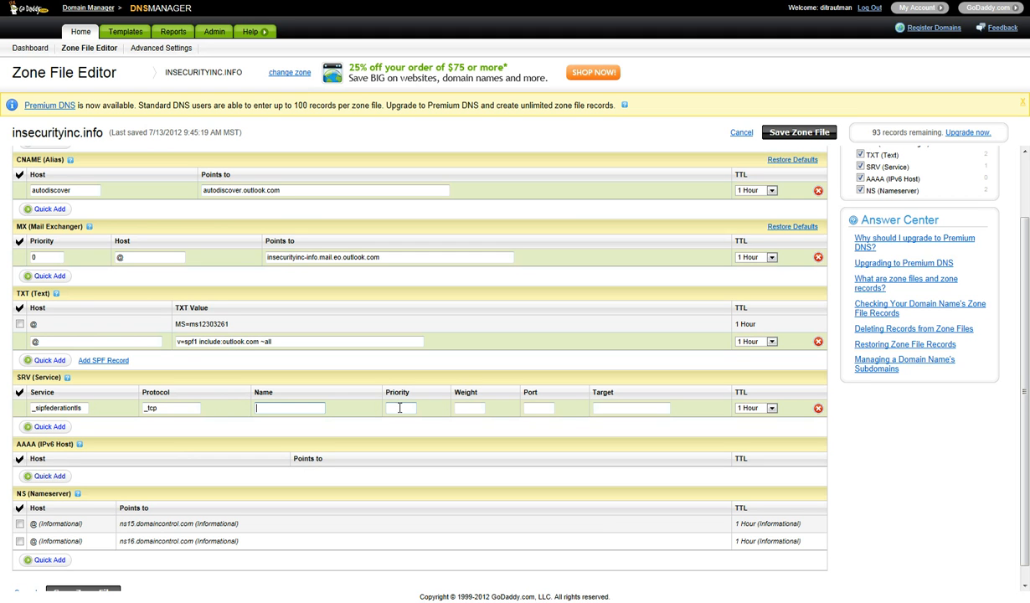
- Fill in the SRV port 5061, name insecurityinc.info and weight 1
click(551, 409)
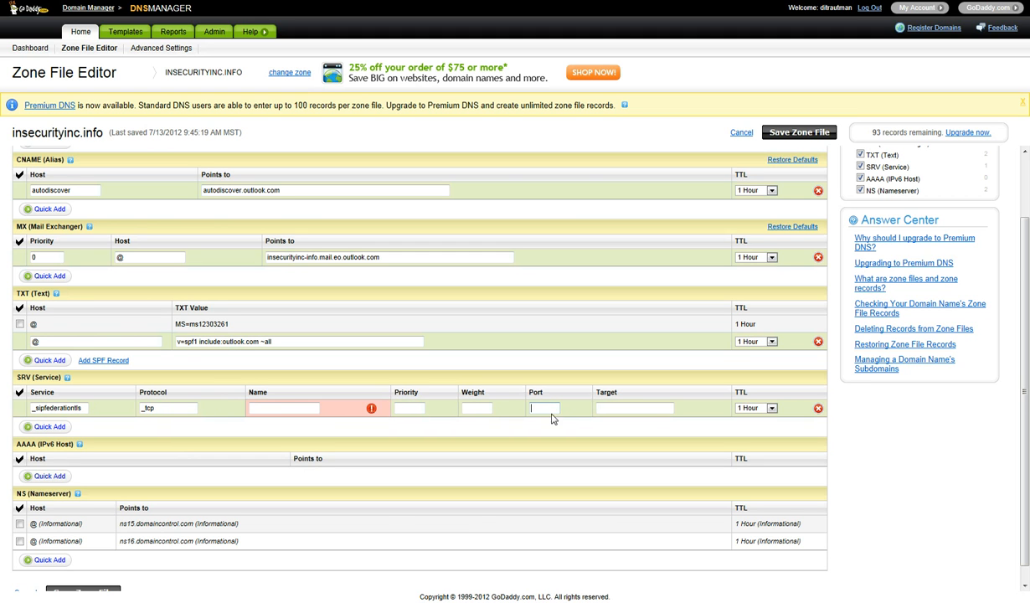
text(5061)
key(alt+Tab)
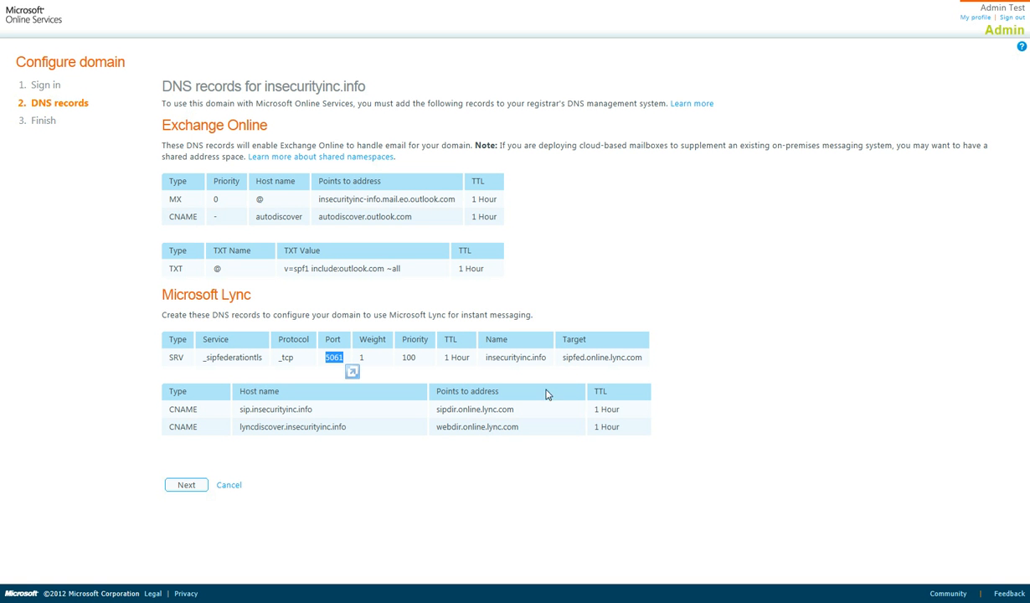
drag(544, 357, 497, 360)
key(ctrl+c)
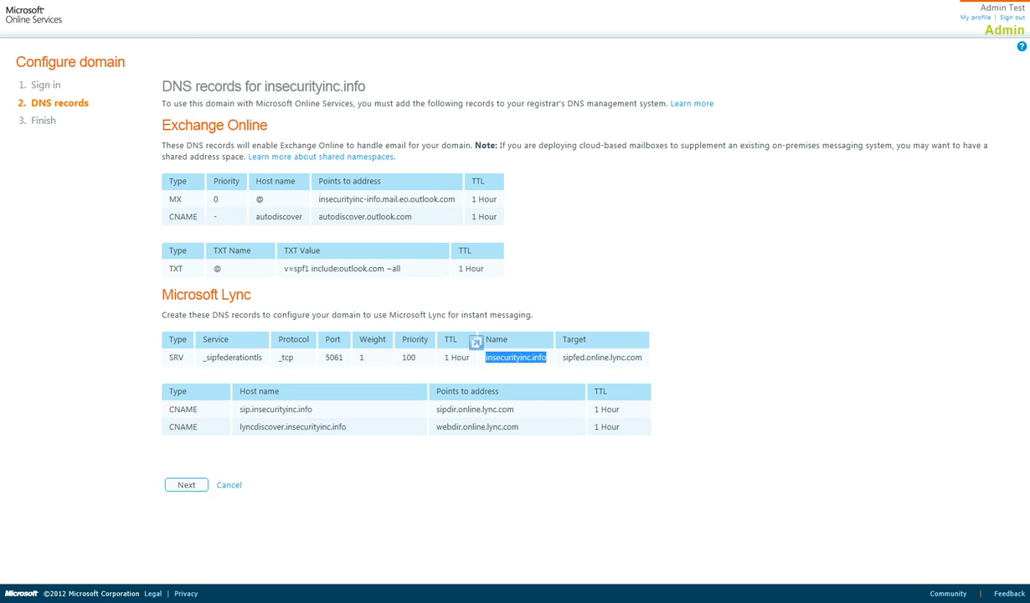
key(alt+Tab)
click(270, 408)
key(ctrl+v)
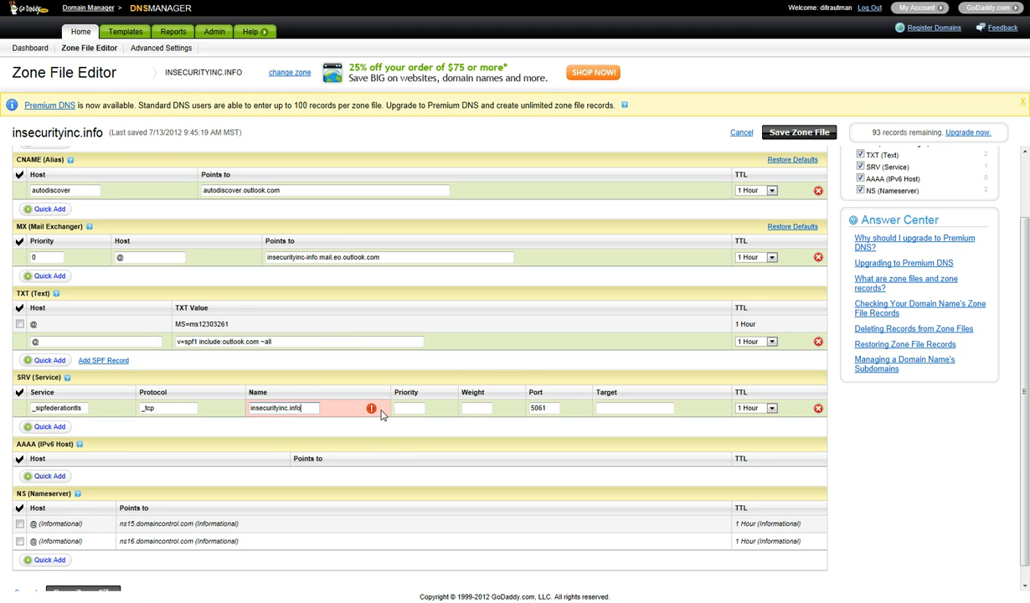
click(484, 407)
text(1)
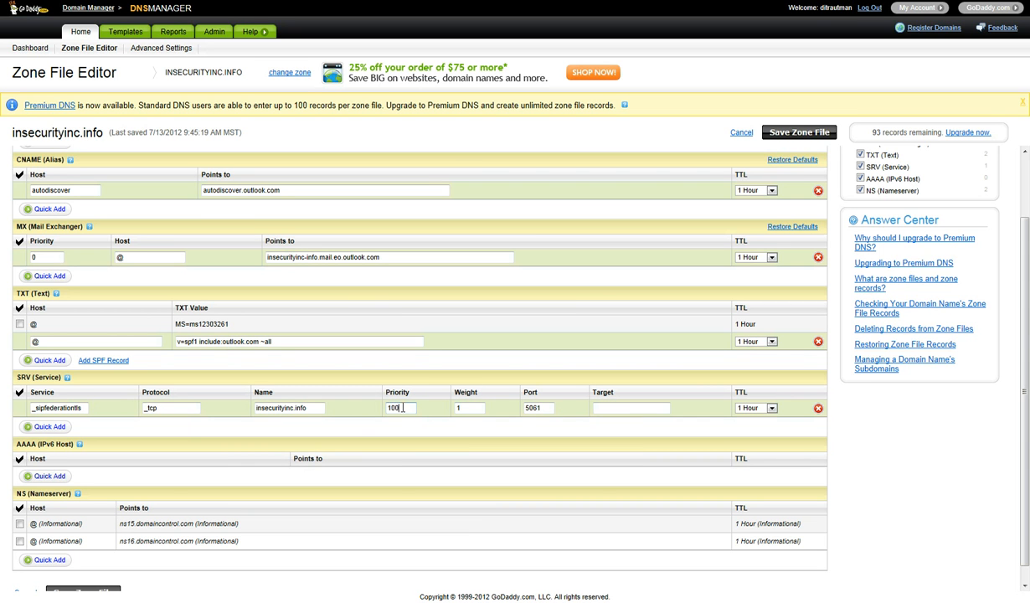
- Set the SRV target to sipfed.online.lync.com and copy the host name sip.insecurityinc.info
key(alt+Tab)
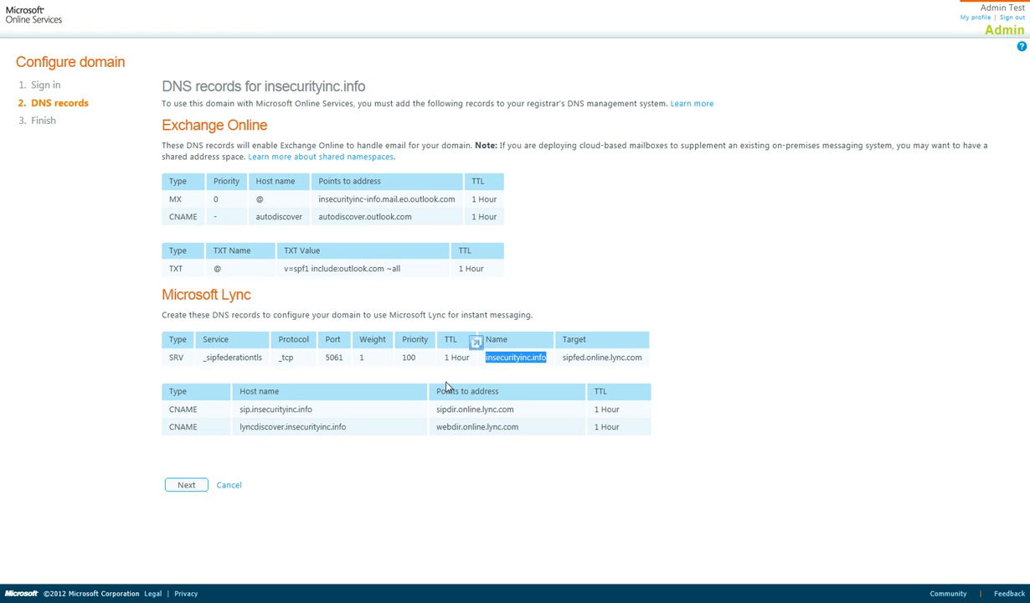
drag(643, 356, 562, 358)
key(ctrl+c)
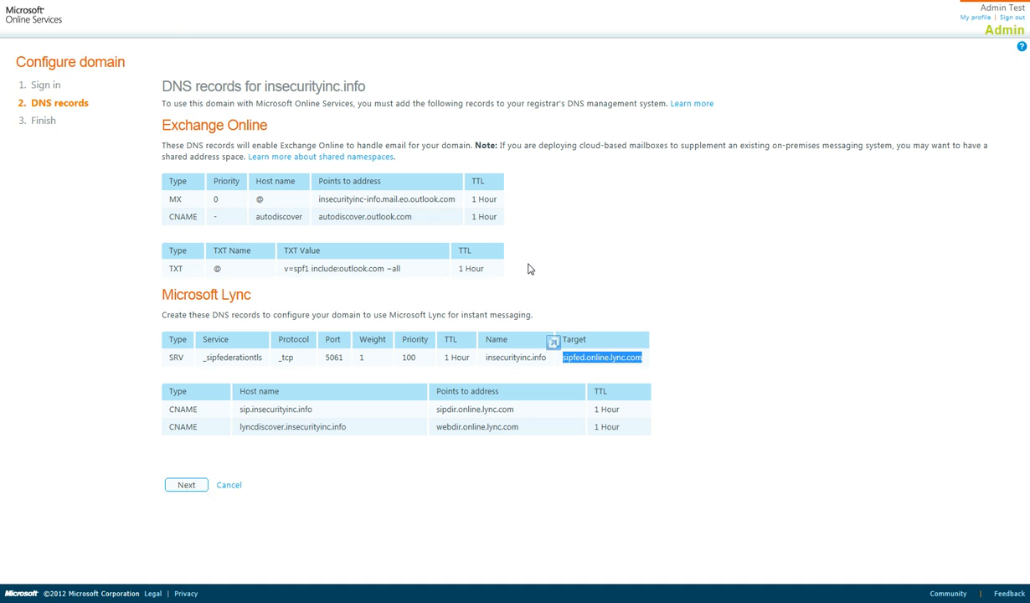
key(ctrl+Tab)
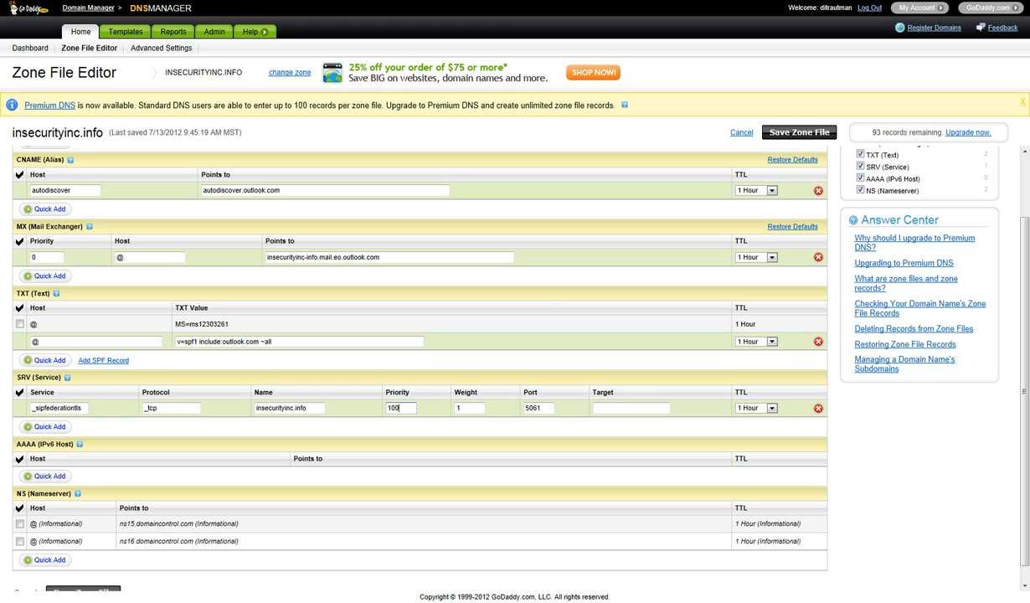
click(634, 410)
key(ctrl+v)
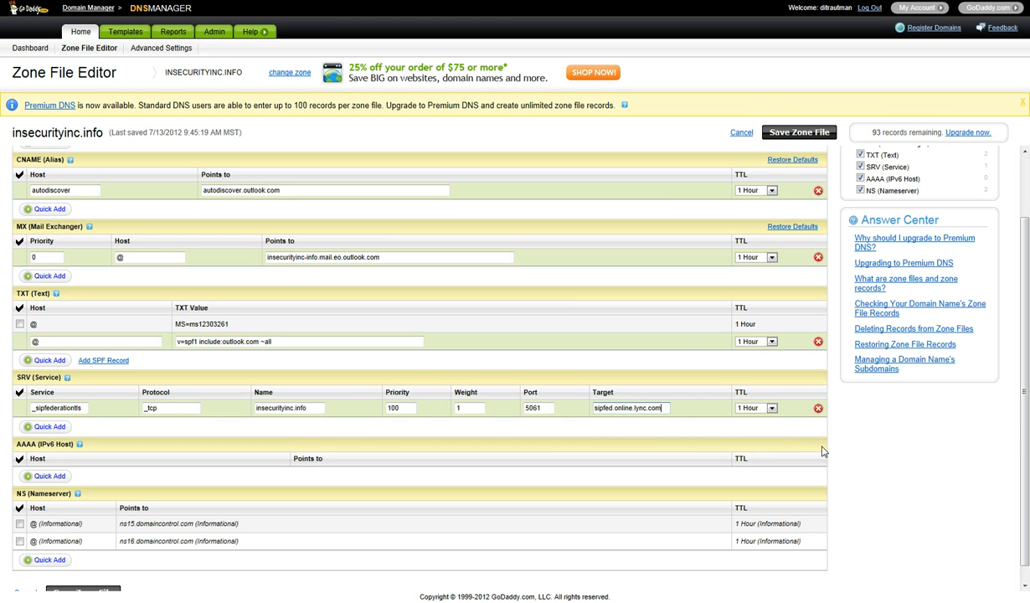
key(ctrl+Tab)
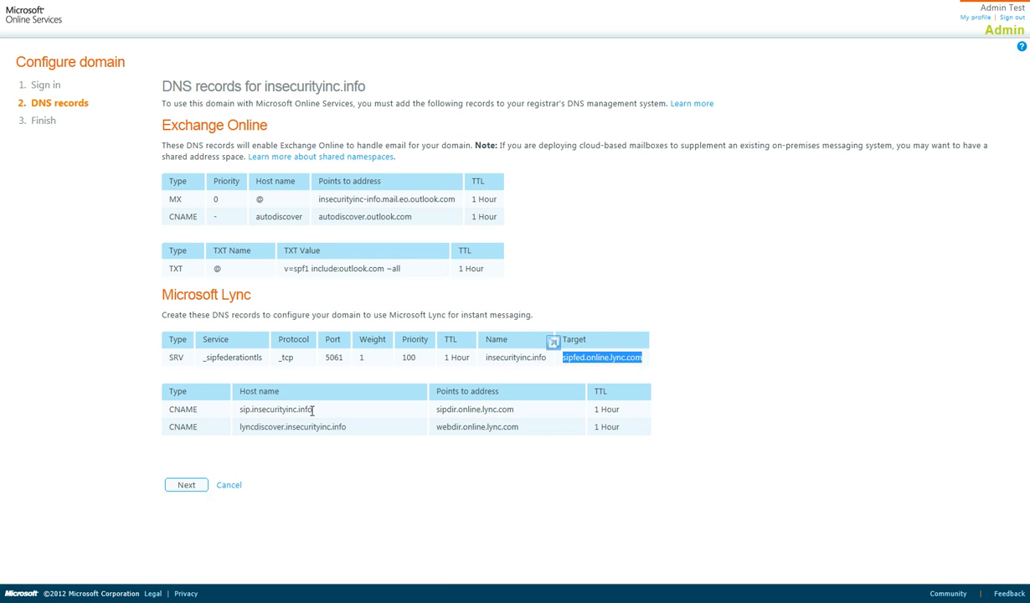
drag(312, 409, 238, 408)
key(ctrl+c)
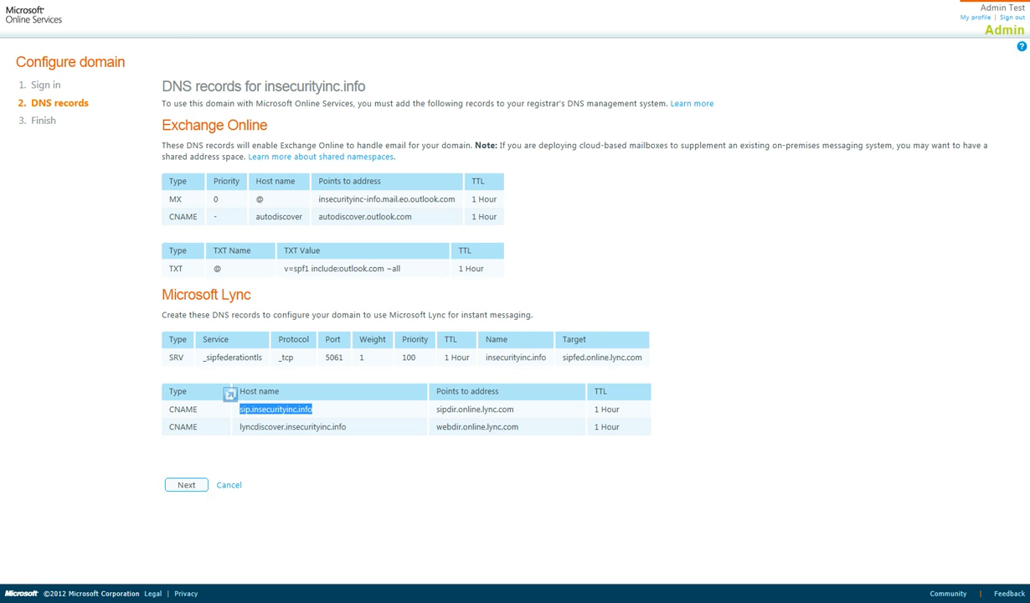
key(alt+Tab)
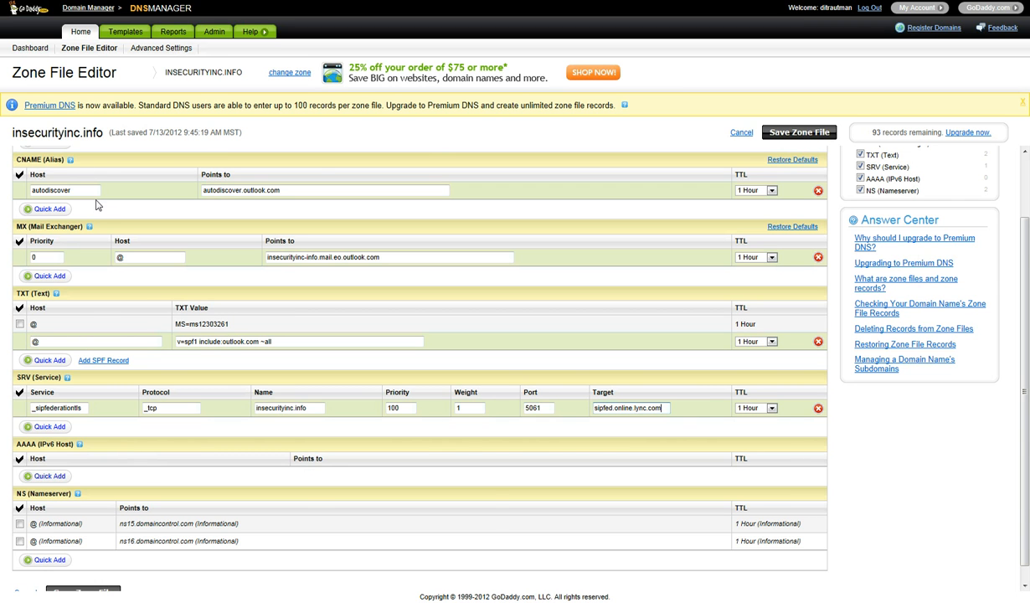
scroll(104, 222, up, 2)
- Point the sip CNAME record in GoDaddy at sipdir.online.lync.com
click(33, 287)
key(ctrl+v)
click(249, 283)
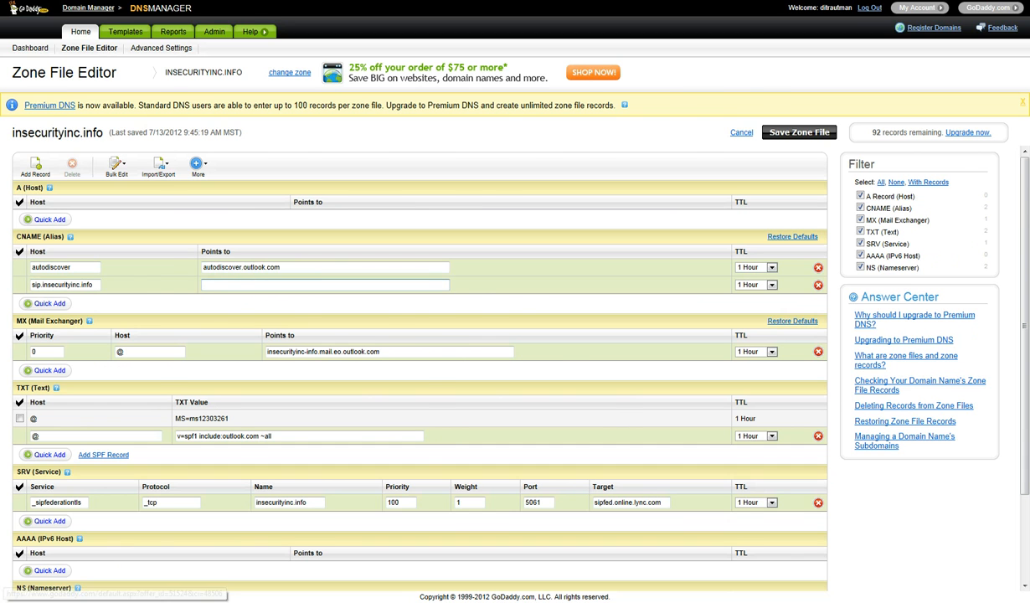
click(485, 1)
drag(434, 408, 523, 421)
key(ctrl+c)
click(318, 1)
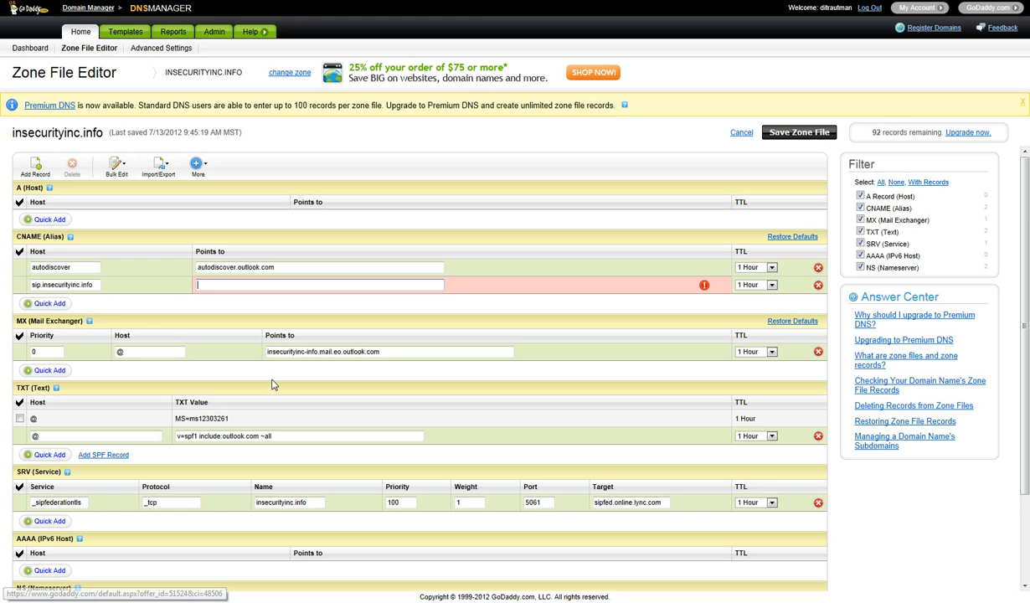
click(251, 285)
key(ctrl+v)
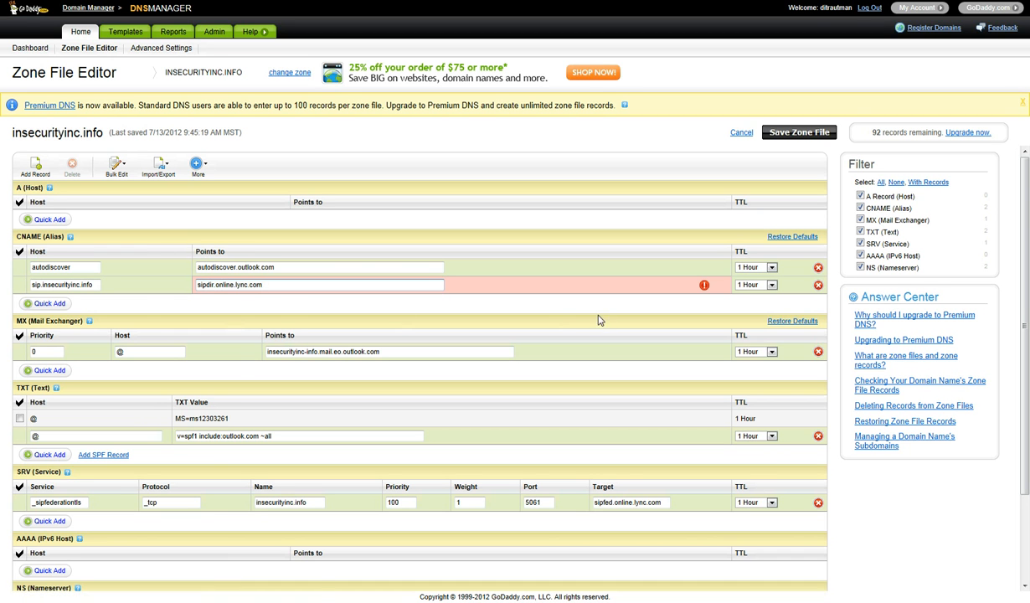
- Add a lyncdiscover CNAME record pointing to webdir.online.lync.com
click(48, 303)
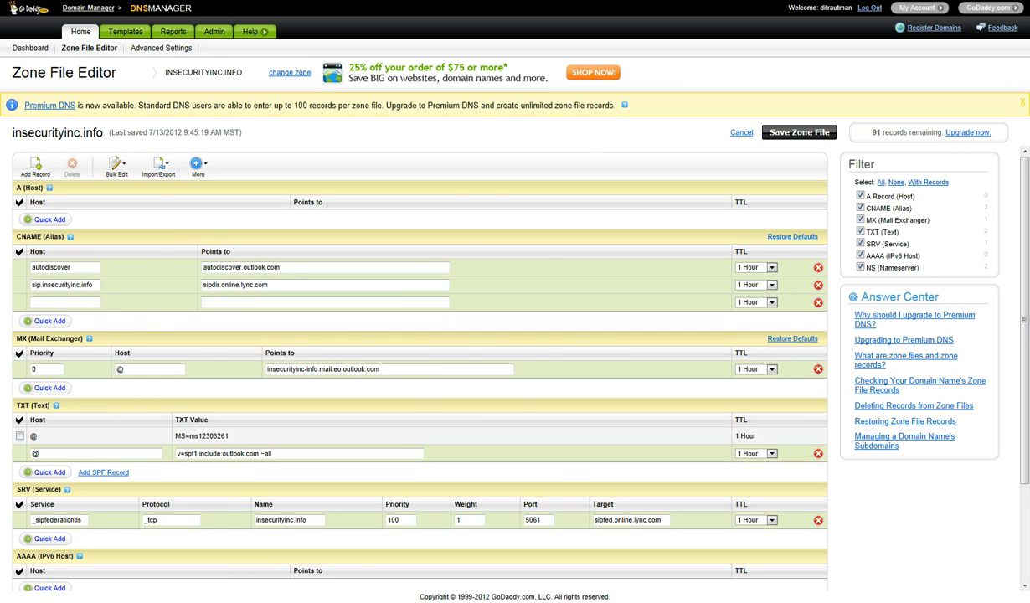
click(400, 1)
drag(346, 427, 239, 427)
key(ctrl+c)
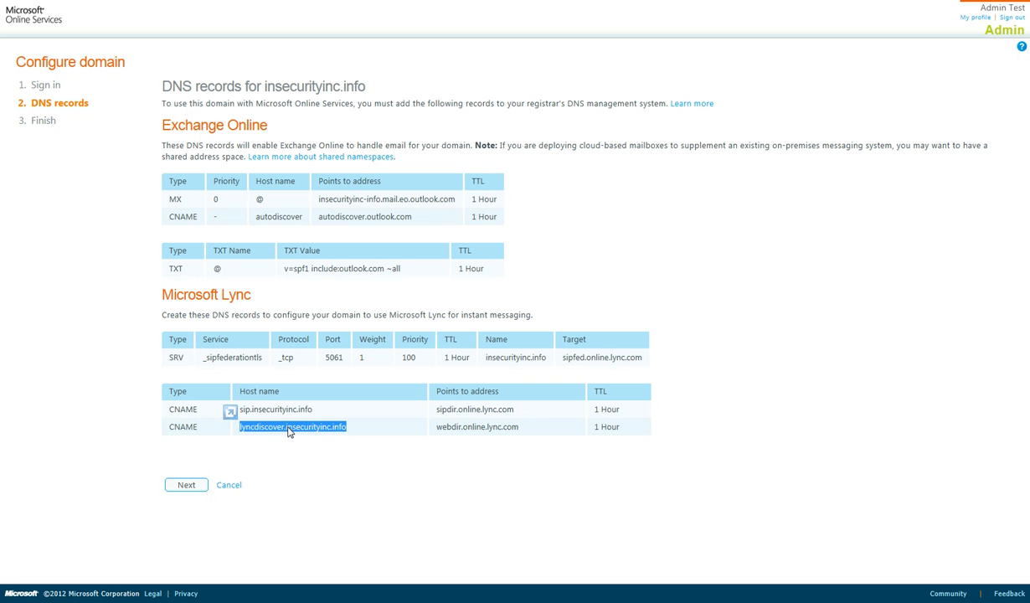
key(ctrl+Tab)
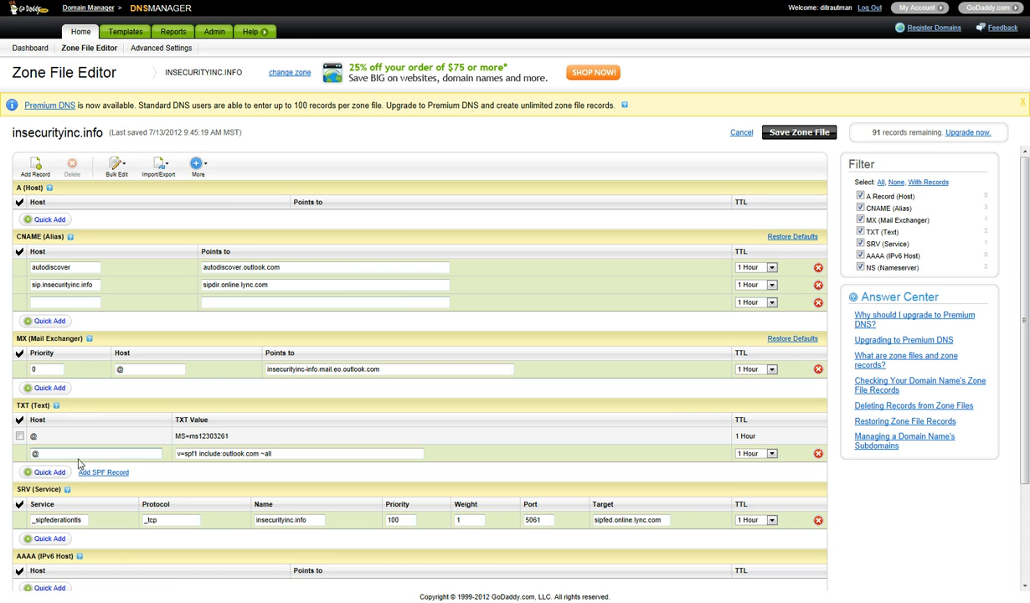
click(65, 302)
key(ctrl+v)
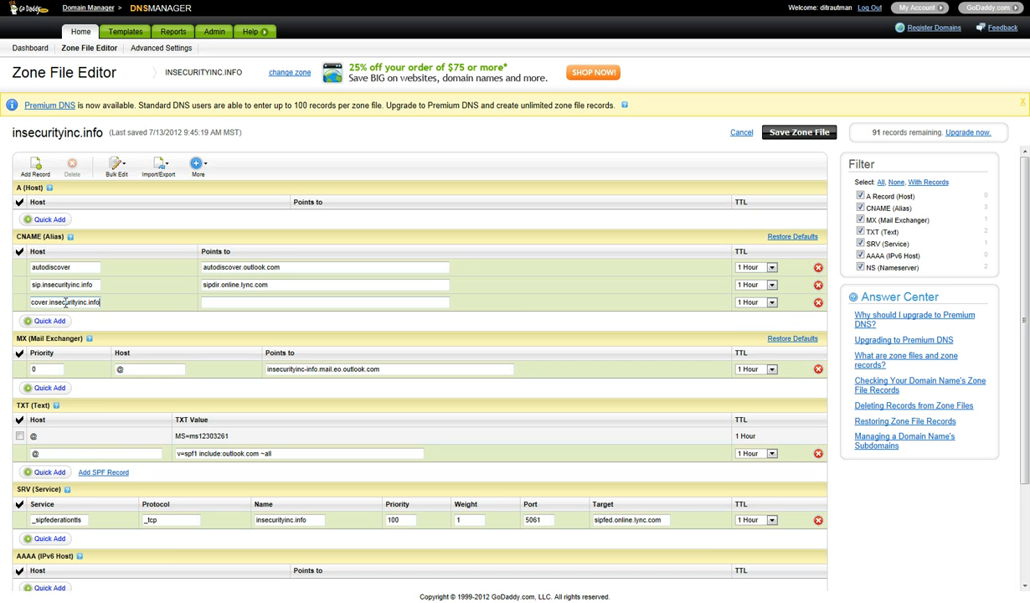
key(alt+Tab)
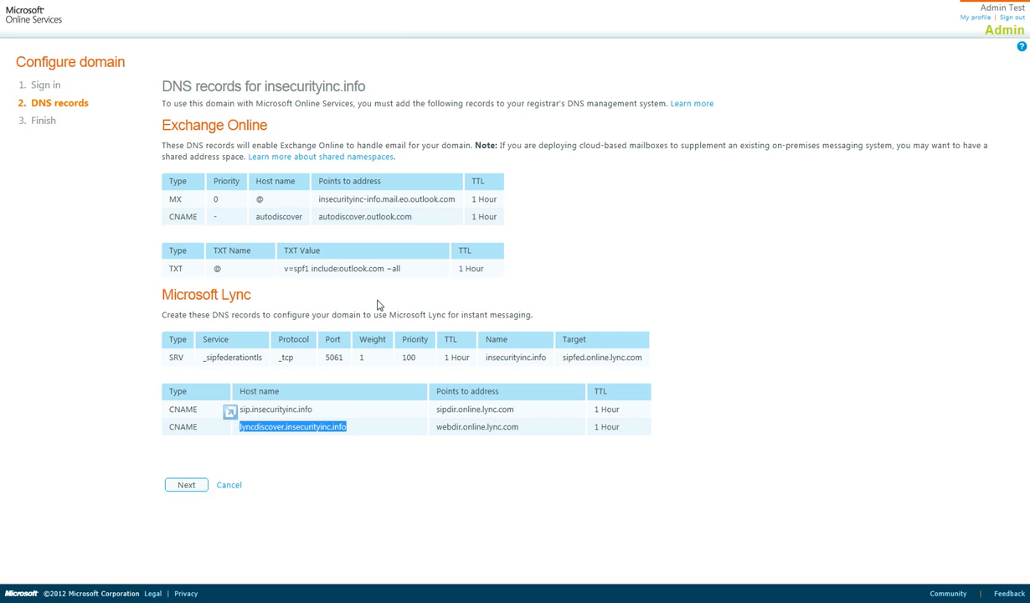
double_click(459, 427)
key(ctrl+c)
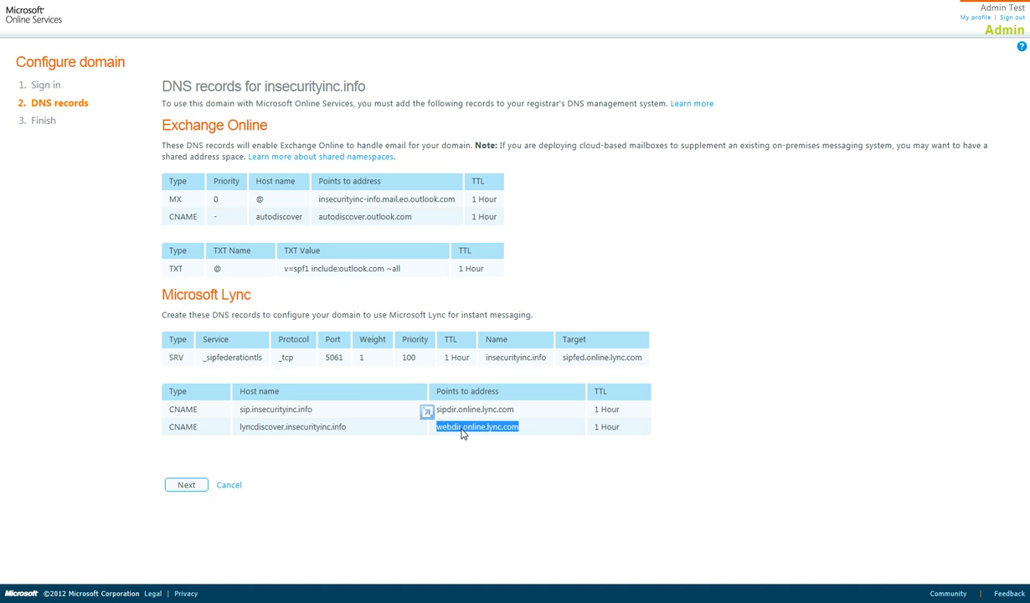
key(alt+Tab)
click(251, 303)
key(ctrl+v)
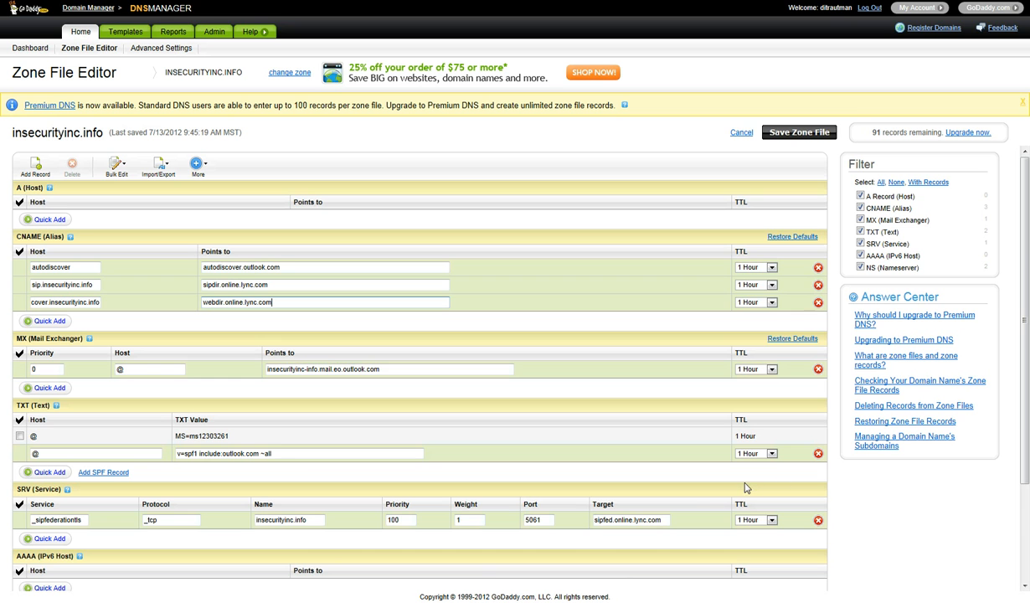
scroll(804, 526, down, 3)
- Save and confirm the GoDaddy zone file, then return to the Office 365 DNS records page
click(82, 574)
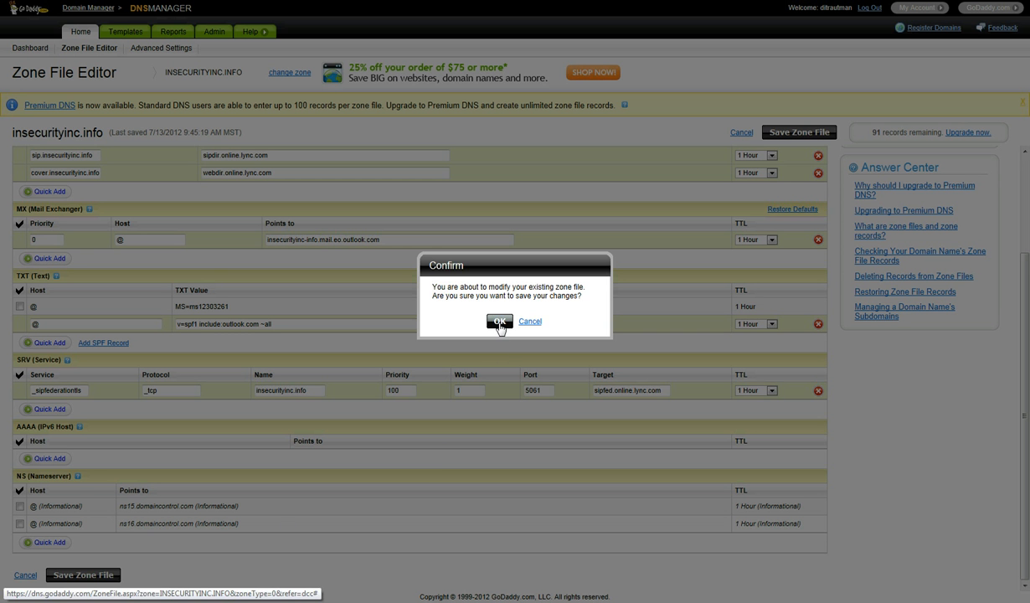
click(496, 321)
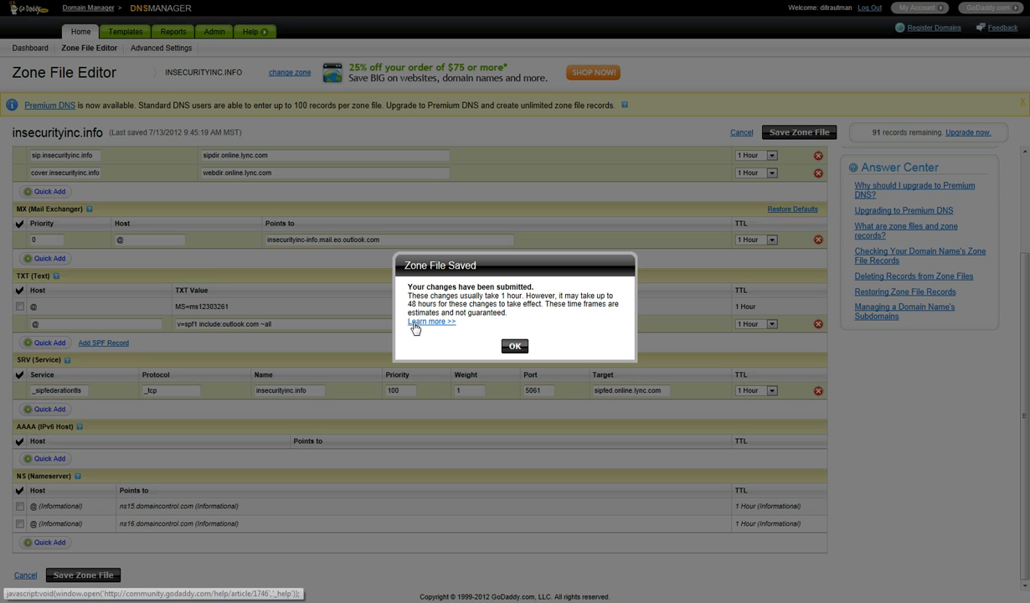
click(513, 342)
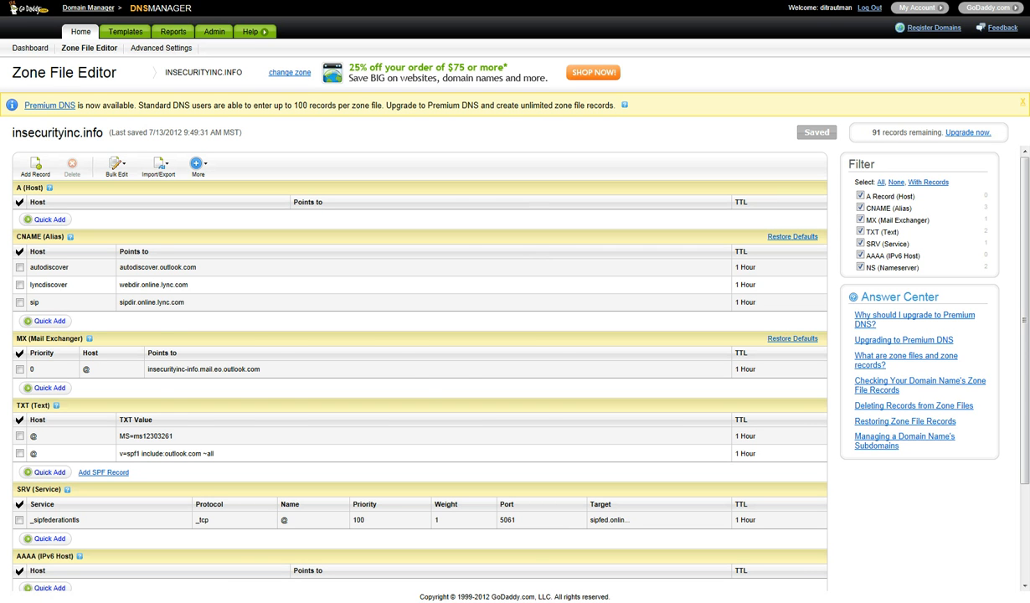
key(ctrl+Tab)
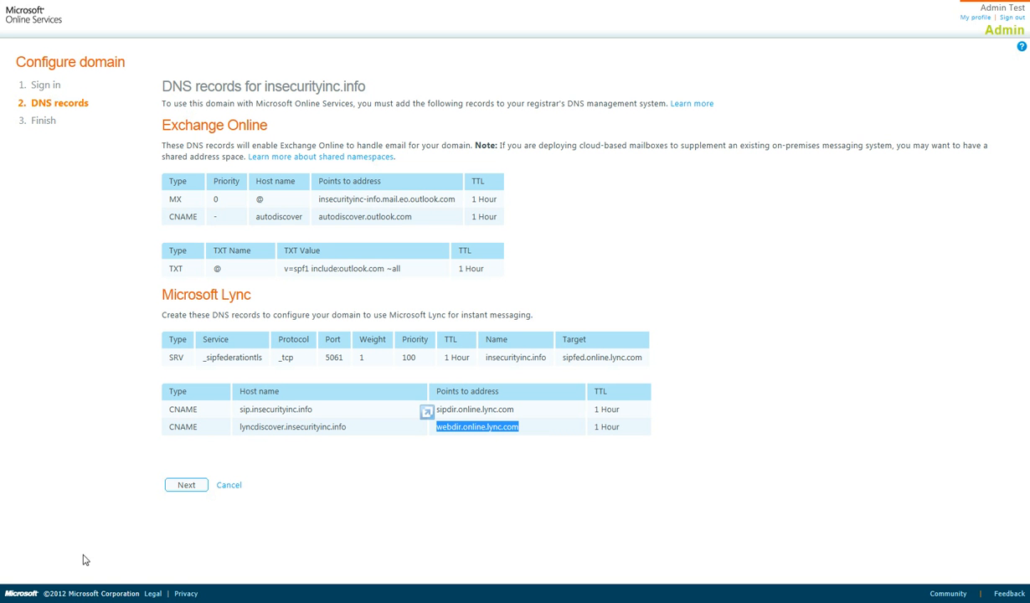
- Complete the insecurityinc.info domain setup so it shows Verified, then go back to Admin Overview
click(181, 484)
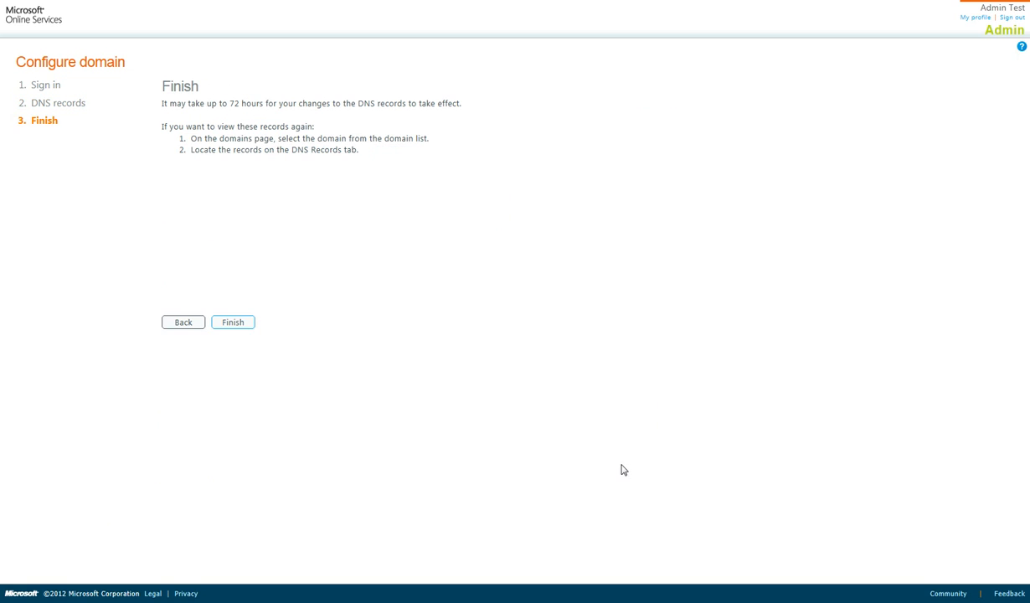
click(236, 325)
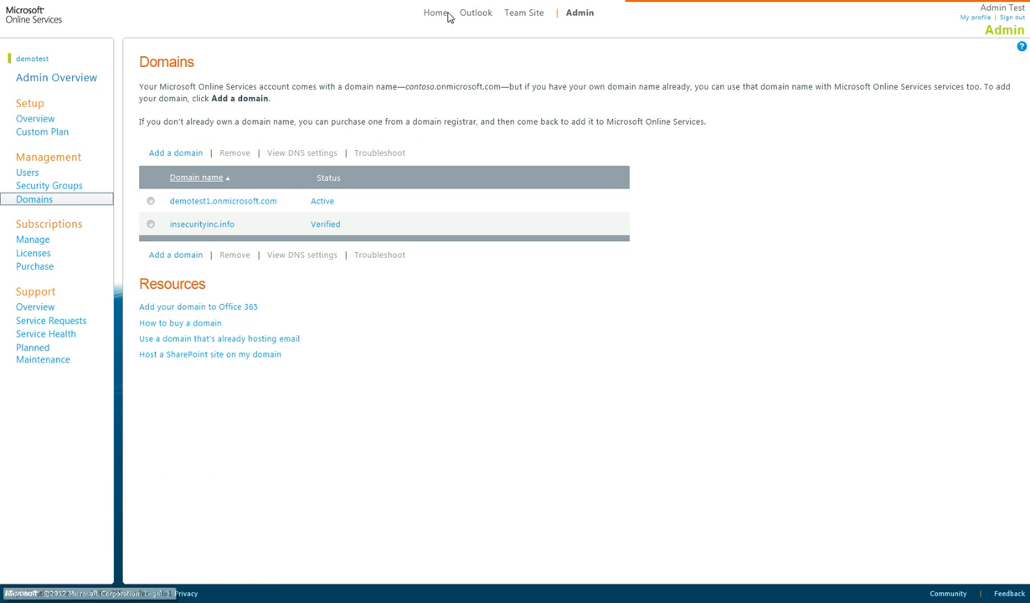
click(578, 14)
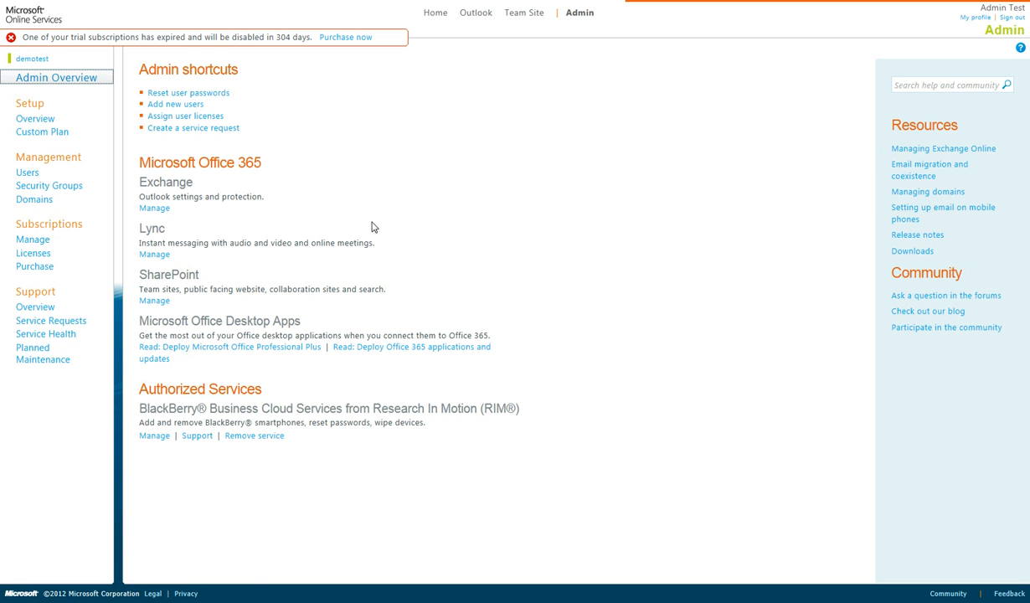
- Open Exchange Mail Control's Domains and Protection list, showing insecurityinc.info as Hosted
click(156, 209)
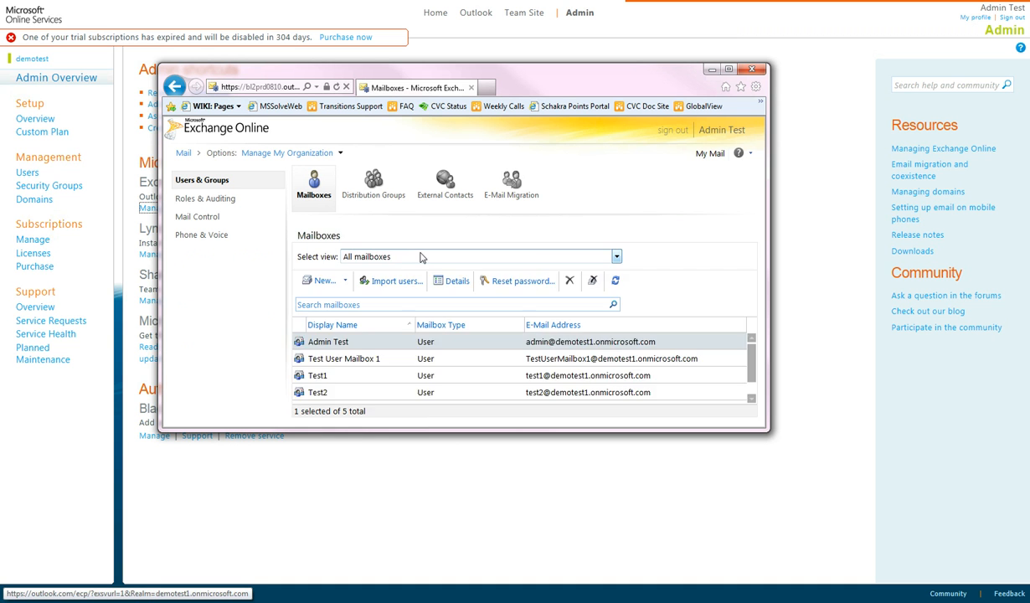
click(203, 218)
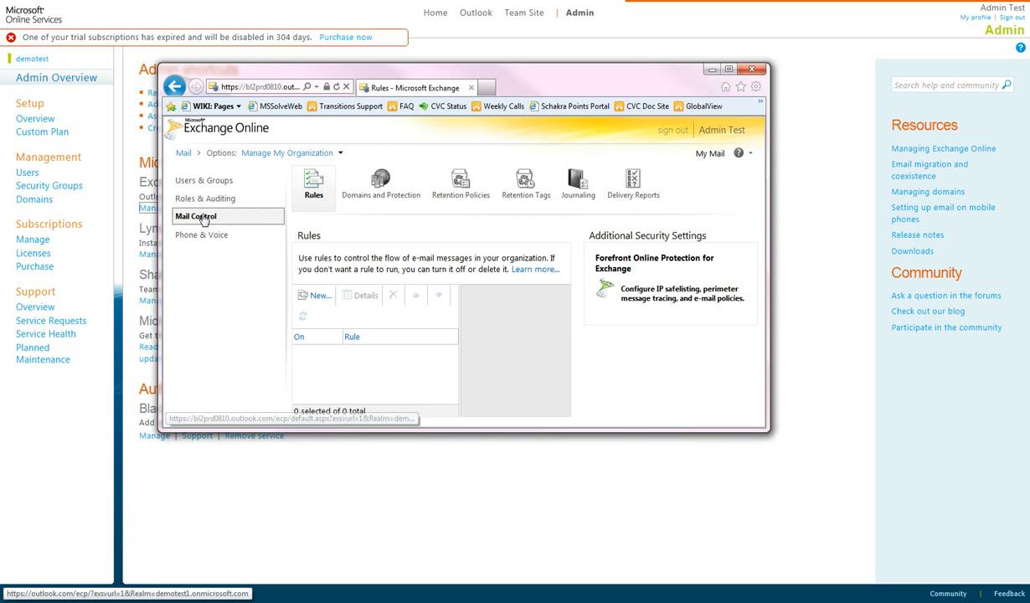
click(377, 186)
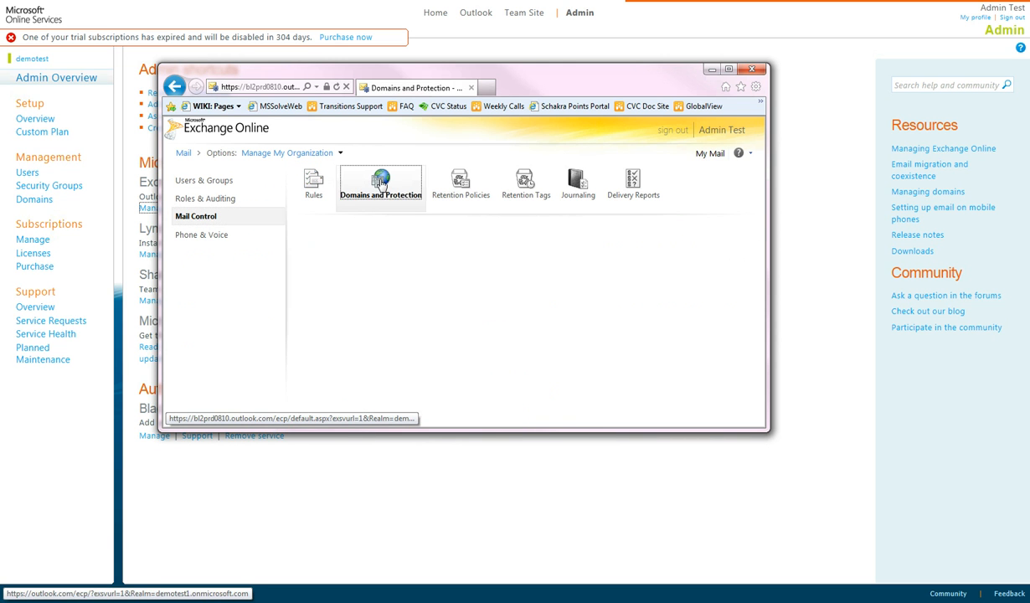
double_click(549, 74)
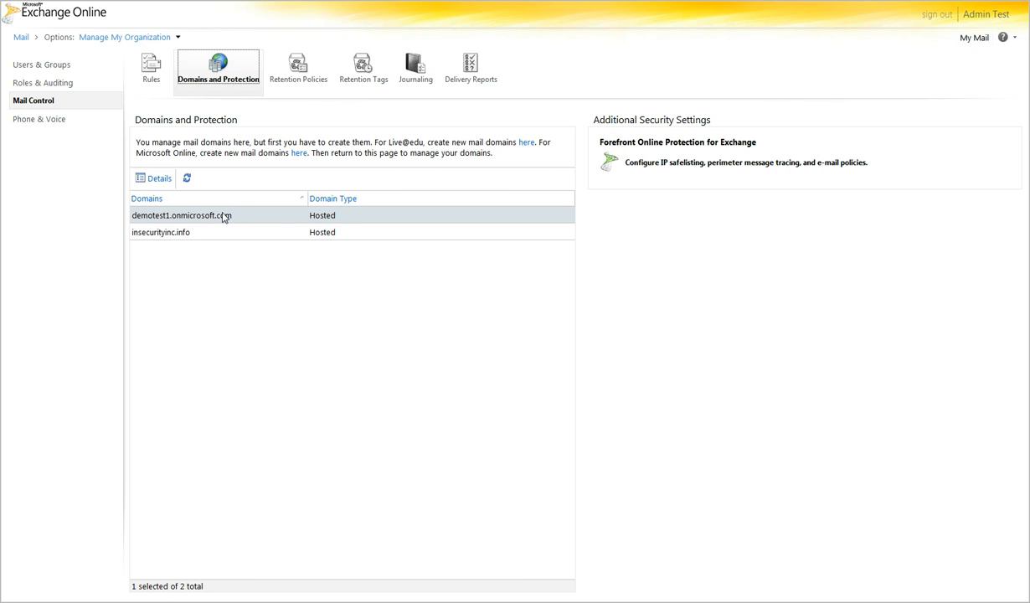
- Save insecurityinc.info's domain details with the domain type left as Hosted
click(177, 236)
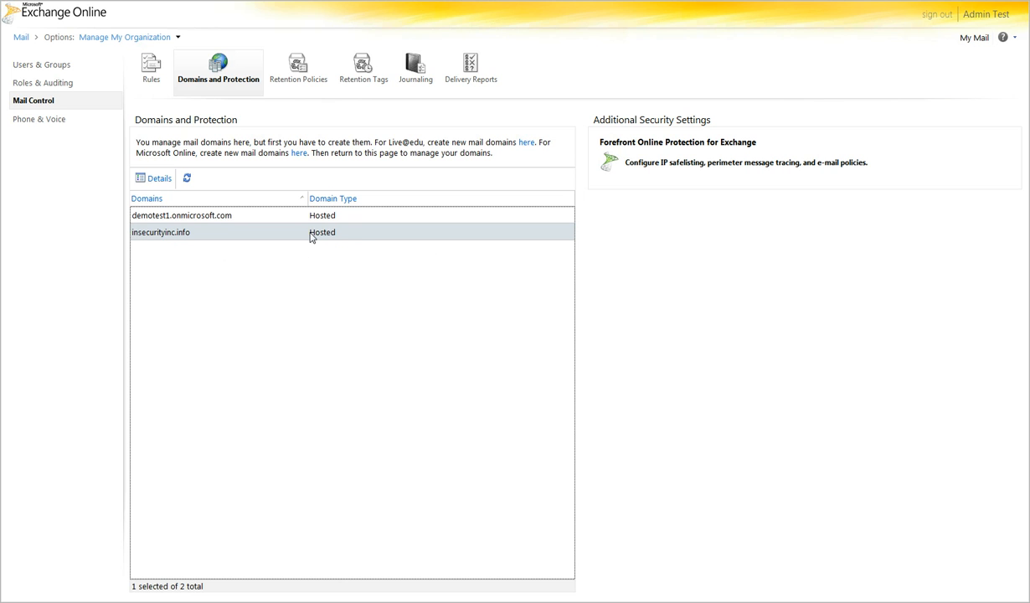
click(156, 178)
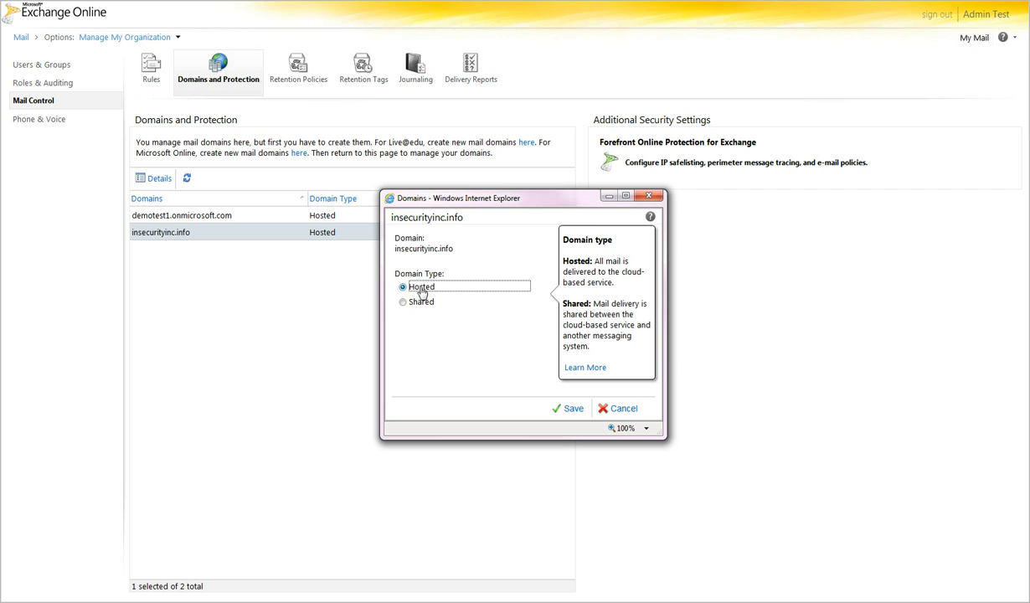
click(572, 410)
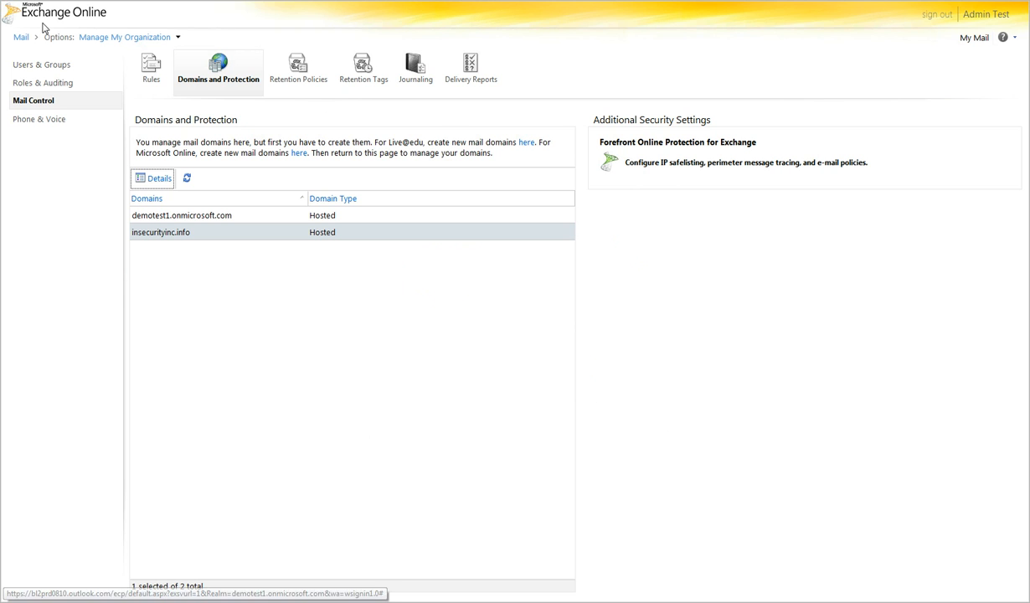
- Start a new mailbox with display name 'domain user' and user ID 'domainuser'
click(50, 67)
click(150, 165)
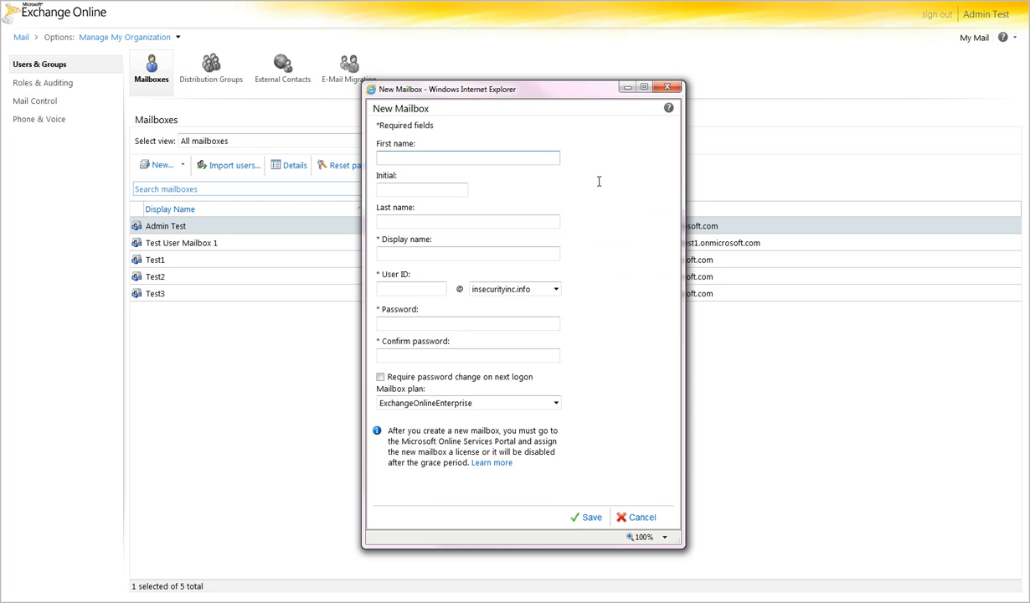
key(Tab)
key(Tab)
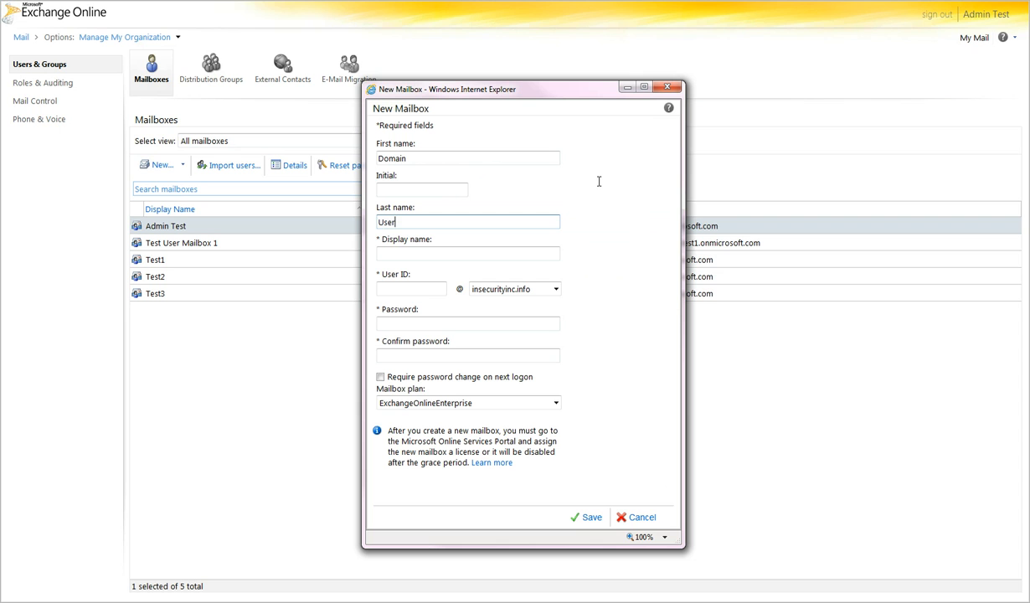
key(Tab)
text(domain)
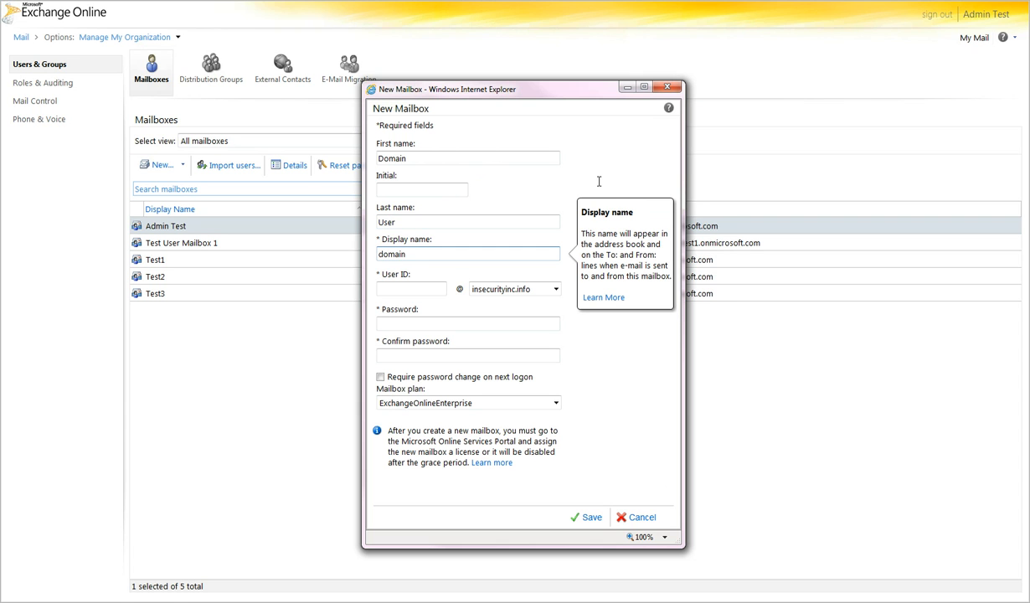
text( user)
key(Tab)
text(domainuser)
- Enter and confirm the mailbox password, keep the insecurityinc.info domain, and save the mailbox
key(Tab)
key(Tab)
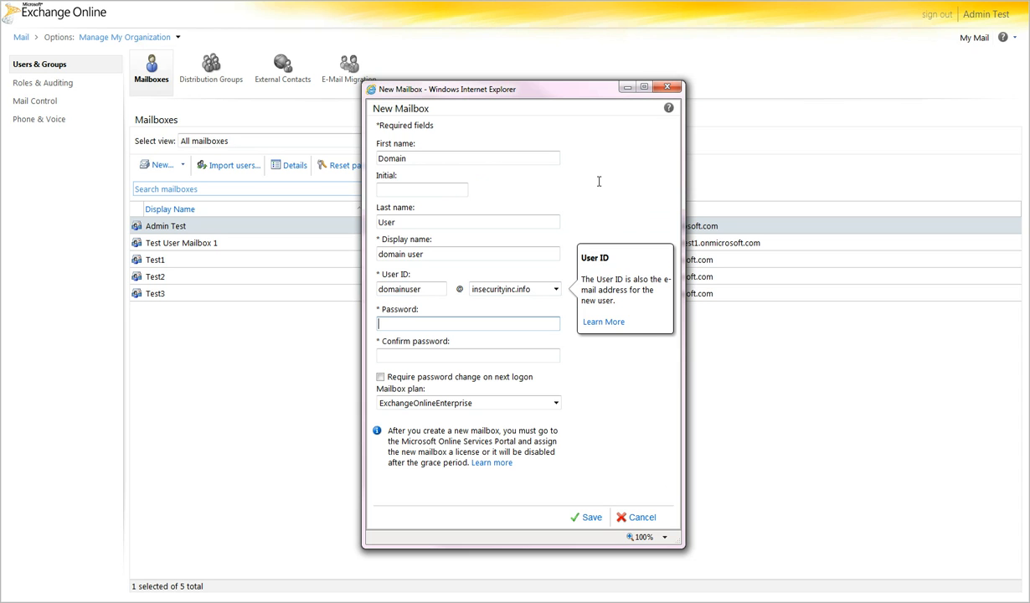
key(Tab)
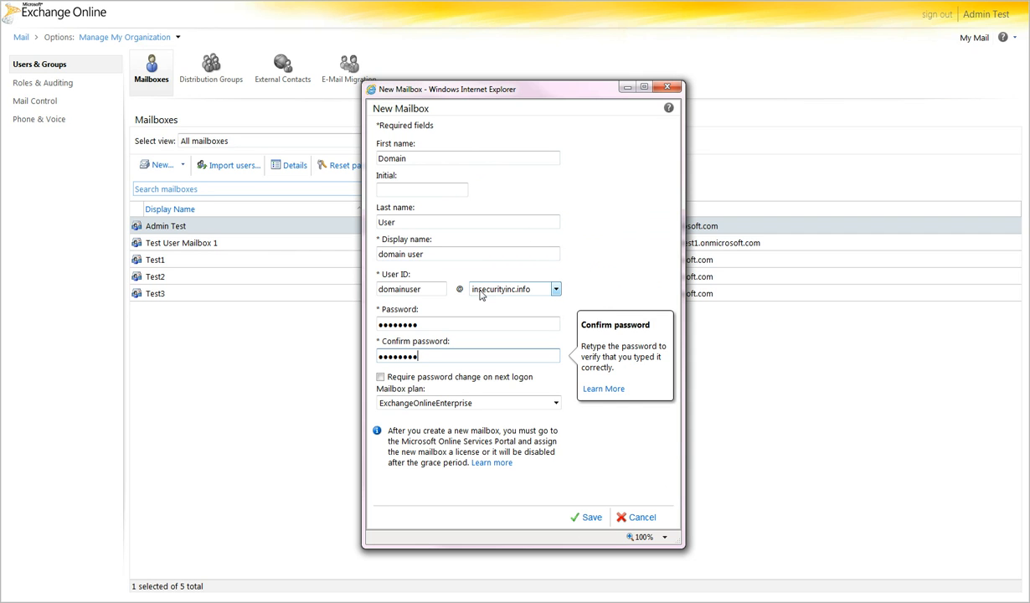
click(554, 290)
click(554, 290)
click(586, 516)
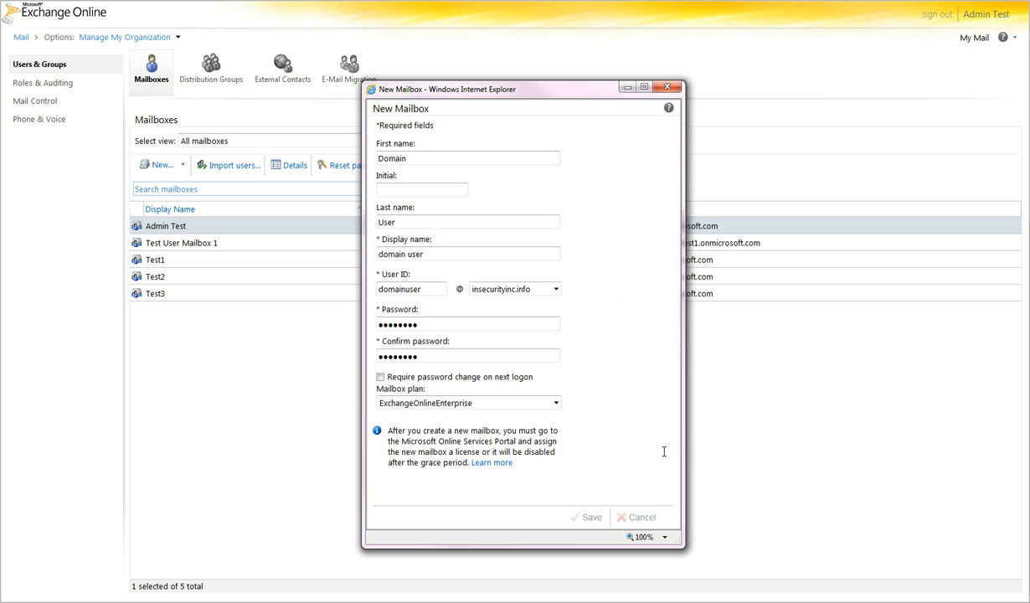